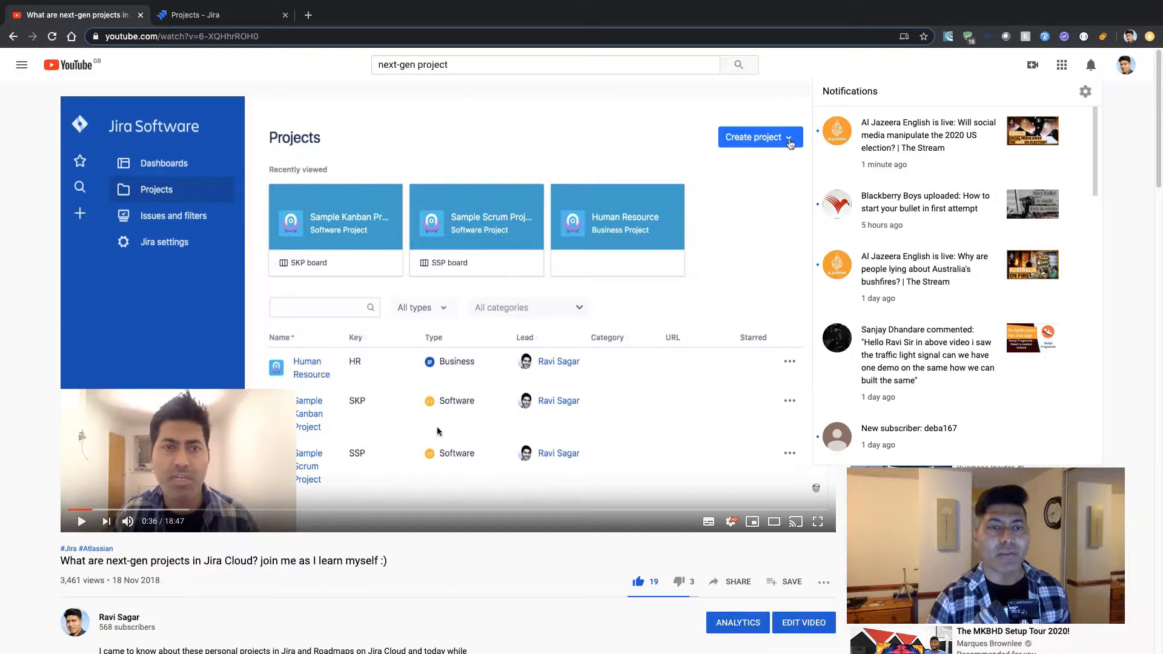
Switch to the Jira tab and start creating a next-gen project.
triple_click(77, 580)
left_click(228, 591)
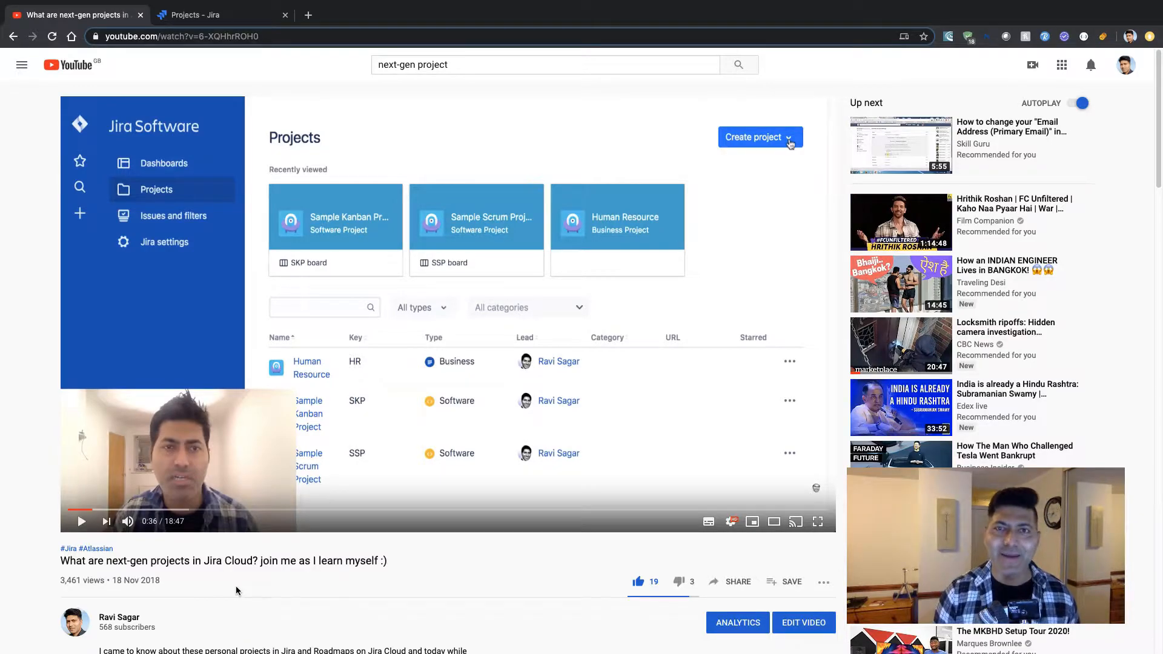
key("ctrl+Tab")
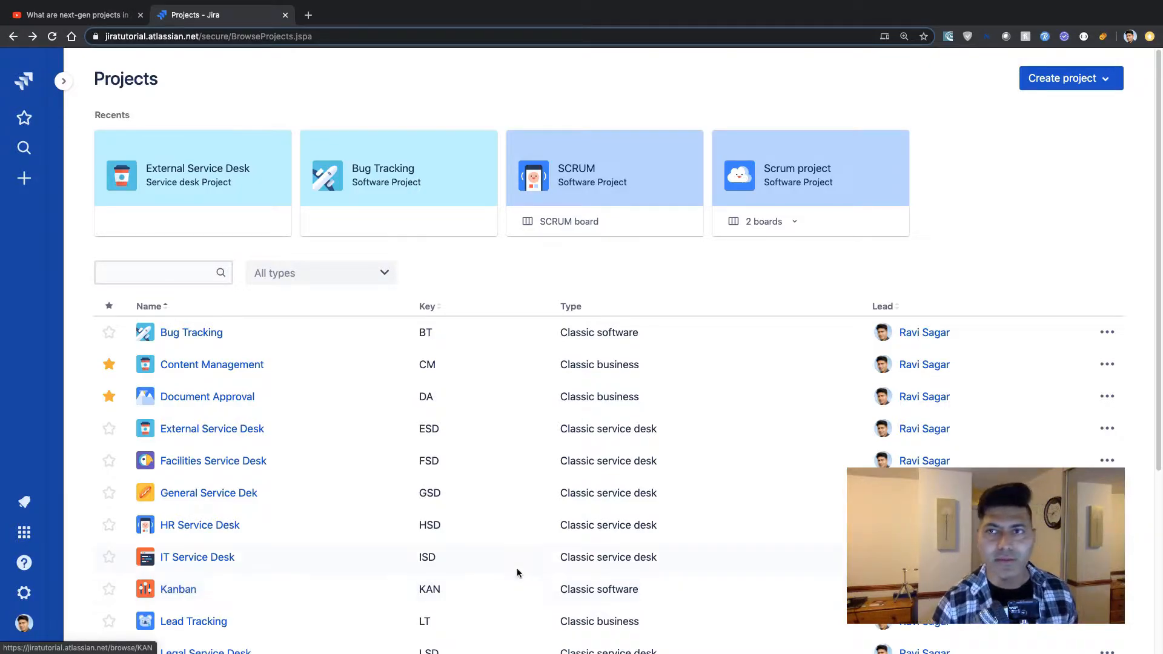
left_click(1084, 85)
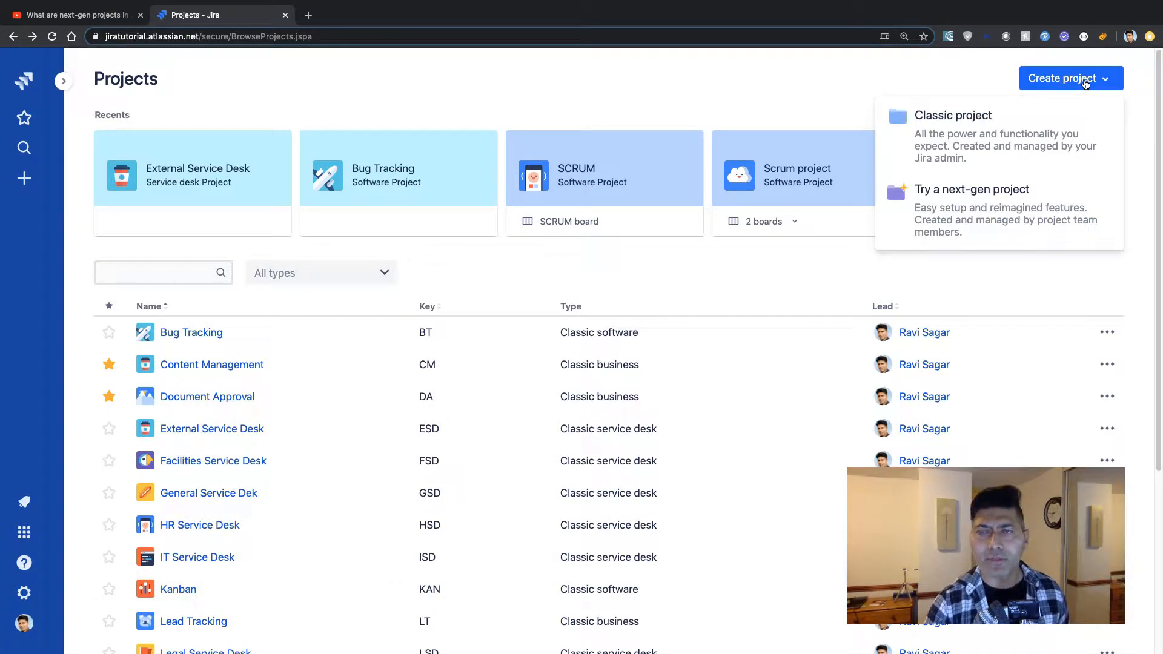
left_click(1042, 236)
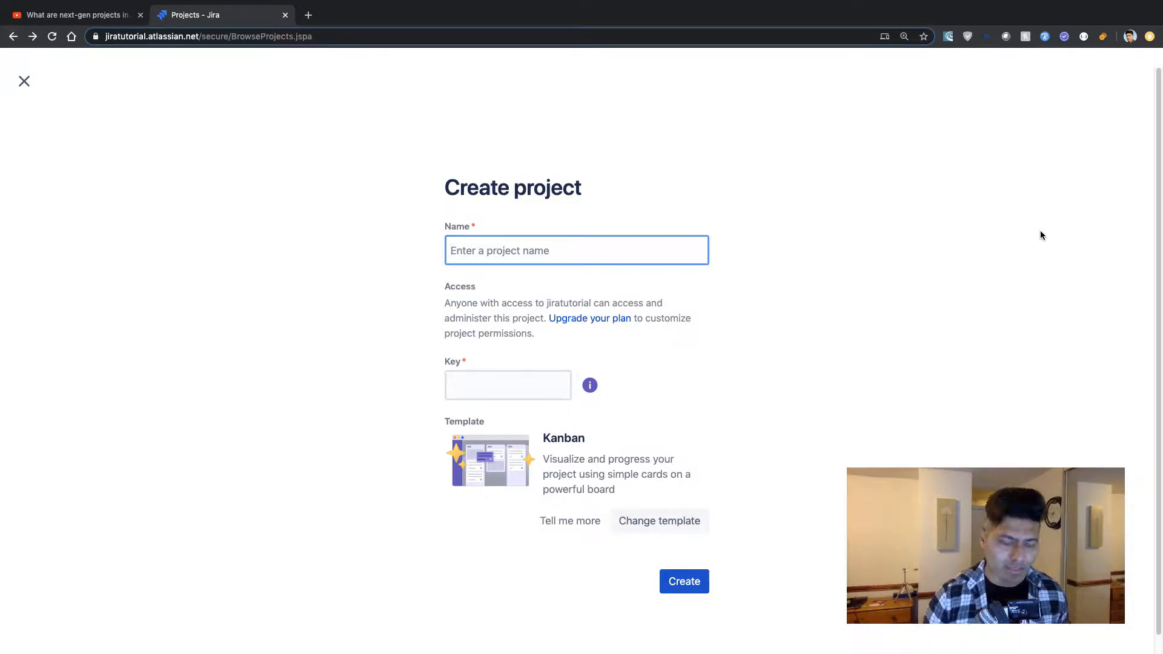
Name the new project with the owner's first name followed by "'s personal project".
type("R")
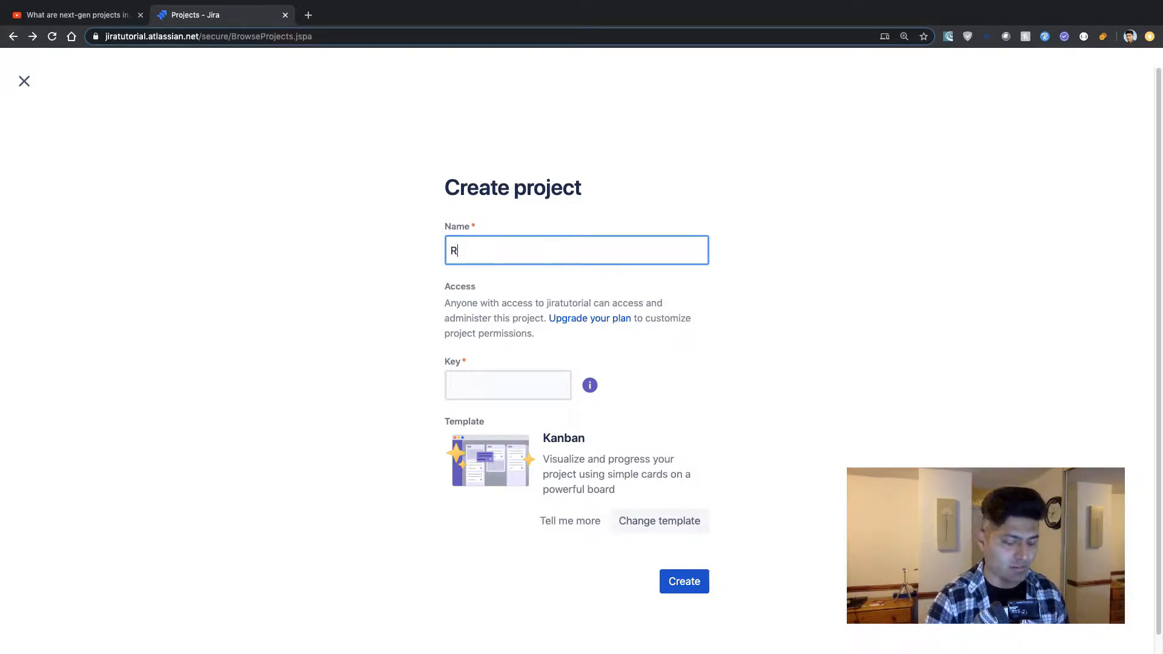
type("avi's pe")
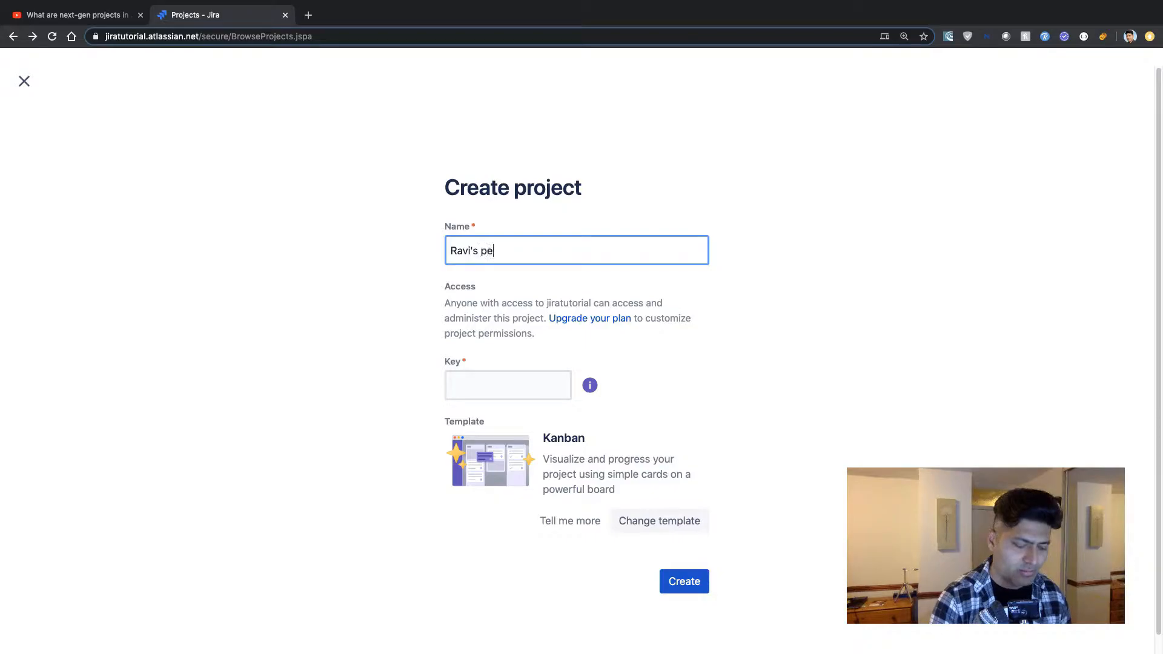
type("rsonal project")
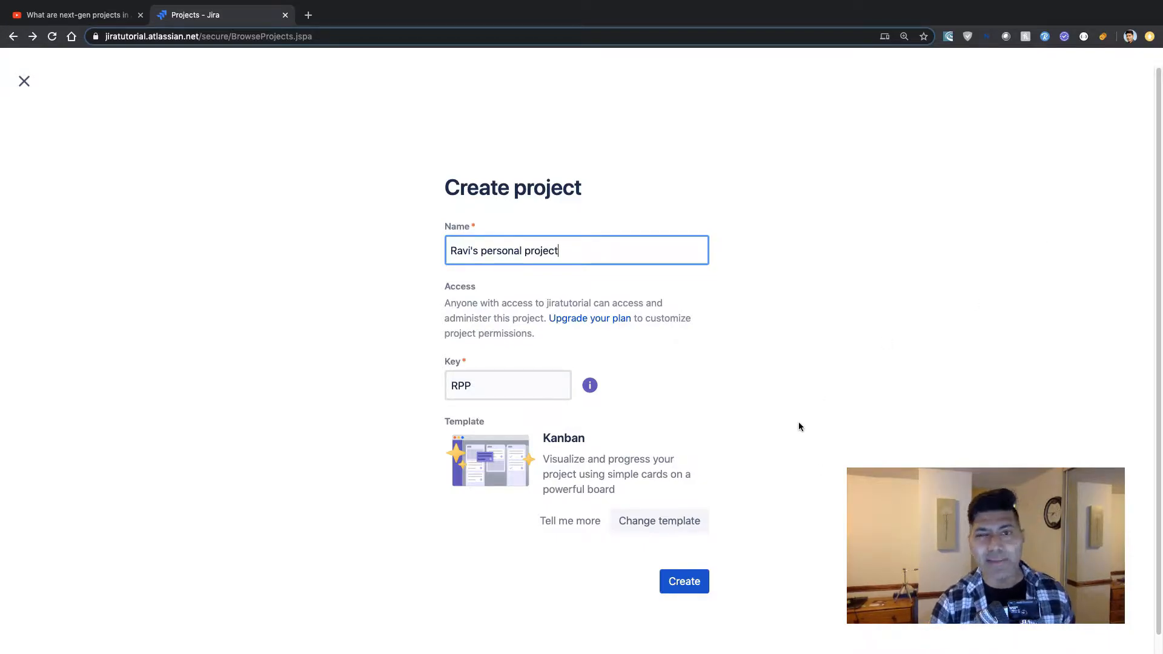
Change the template to the next-gen Software Scrum template and create the project.
left_click(656, 522)
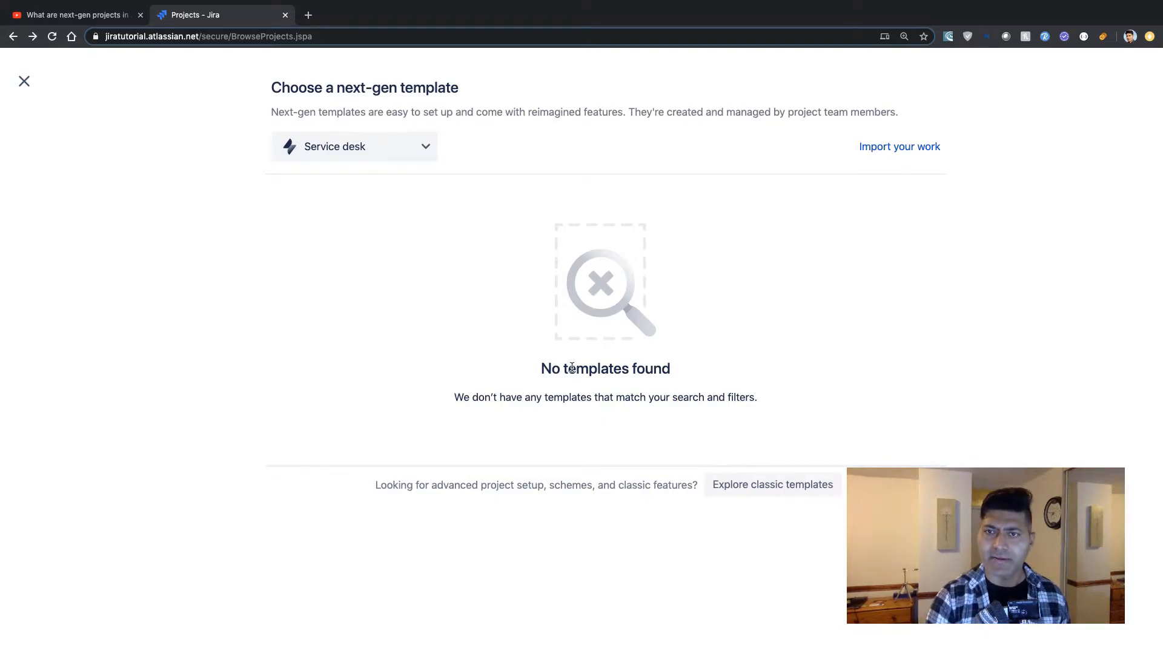
left_click(418, 153)
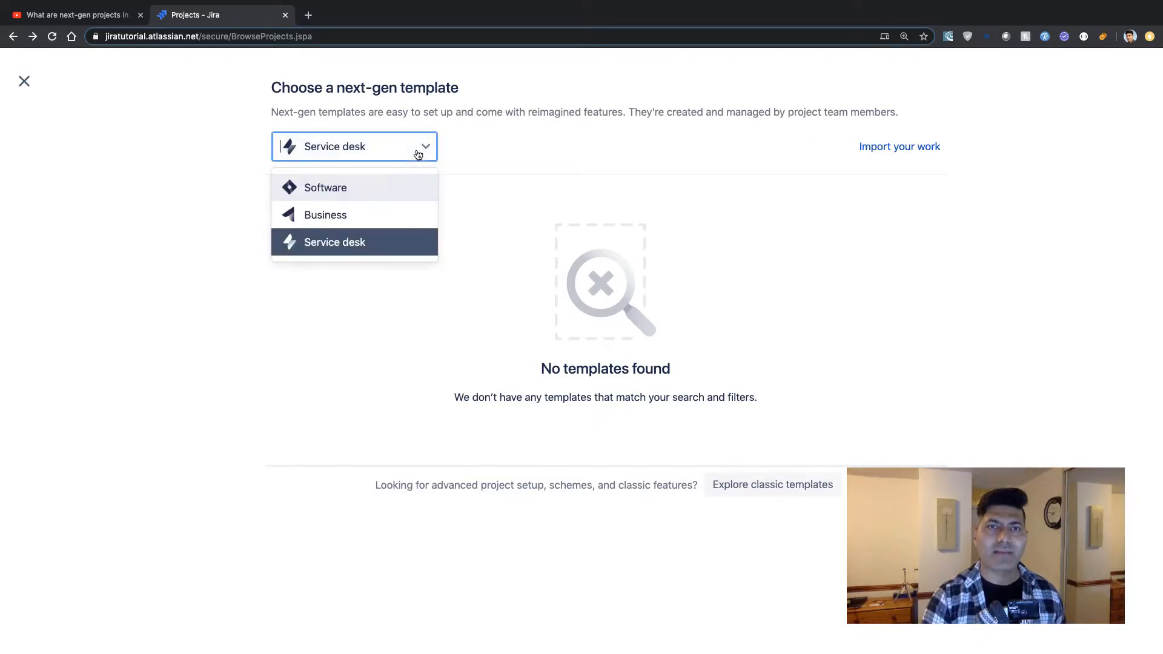
left_click(360, 213)
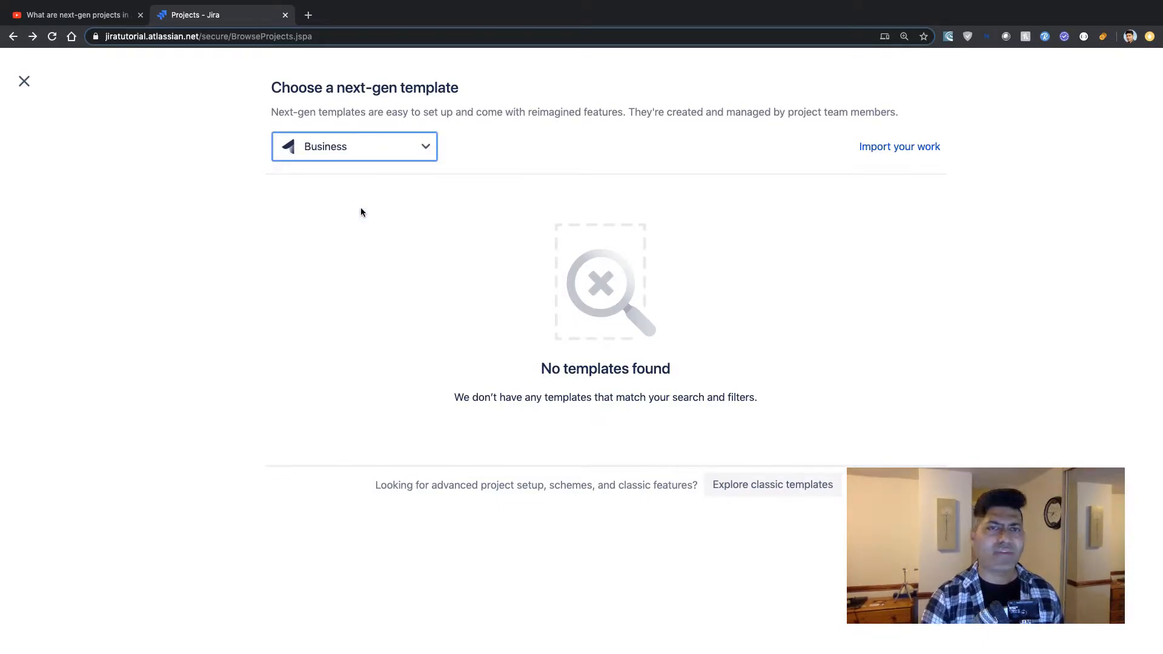
left_click(406, 221)
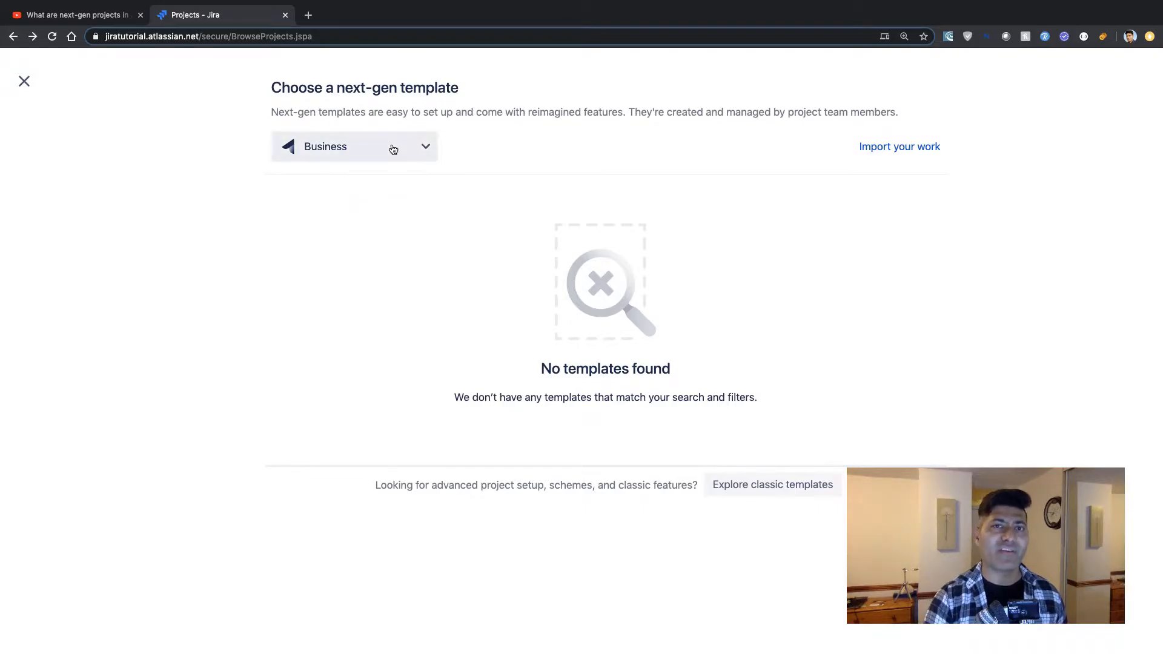
left_click(393, 150)
left_click(361, 192)
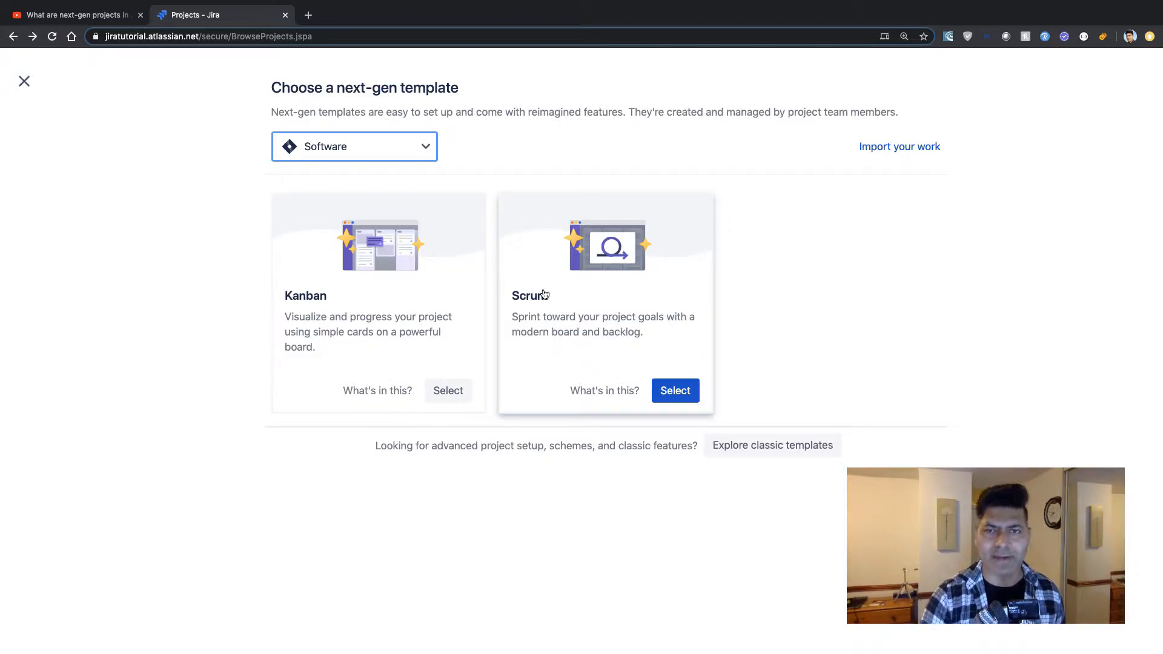
left_click(677, 390)
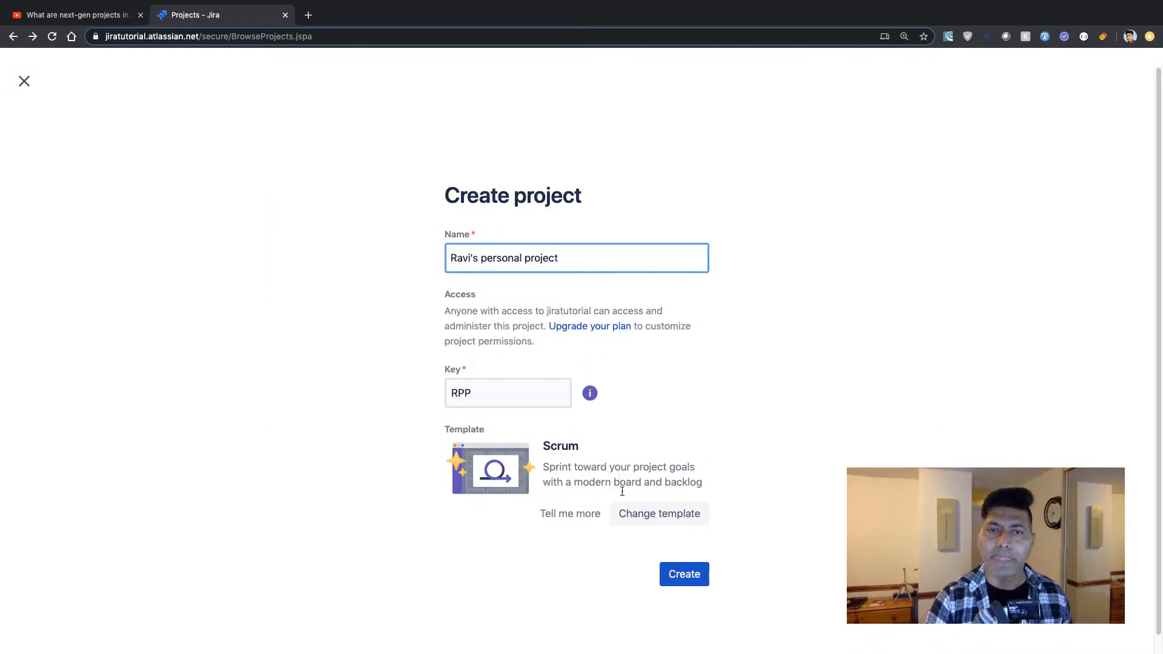
left_click(684, 575)
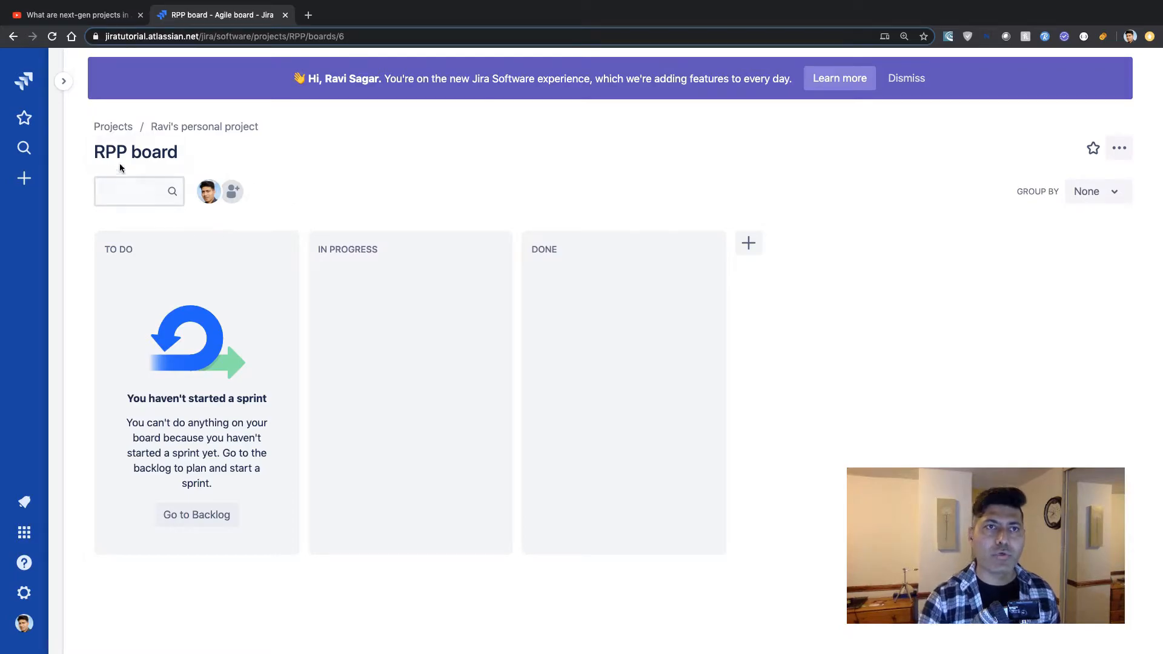
Open the project's Roadmap and skip the introductory tour.
left_click(64, 81)
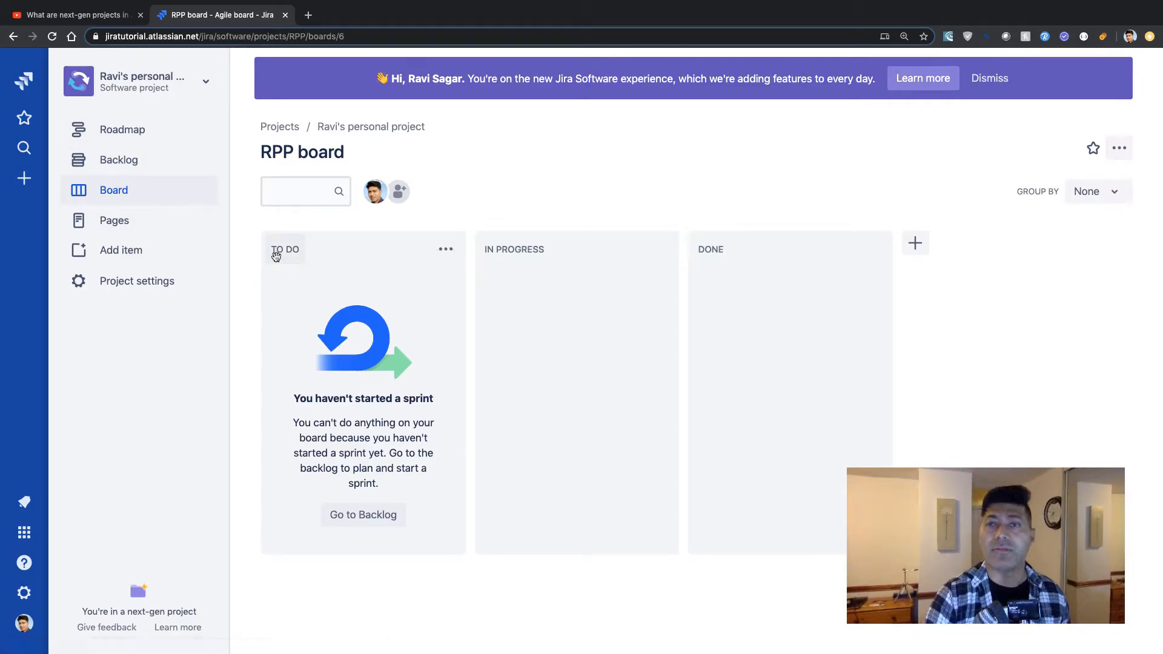
left_click(122, 131)
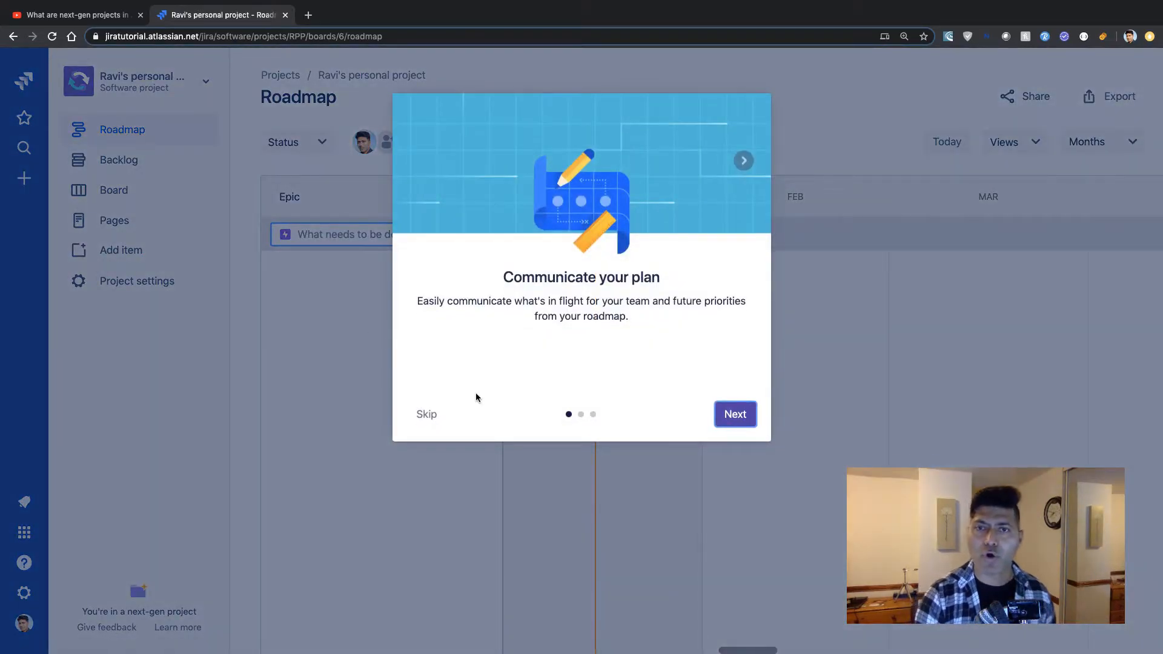
left_click(426, 414)
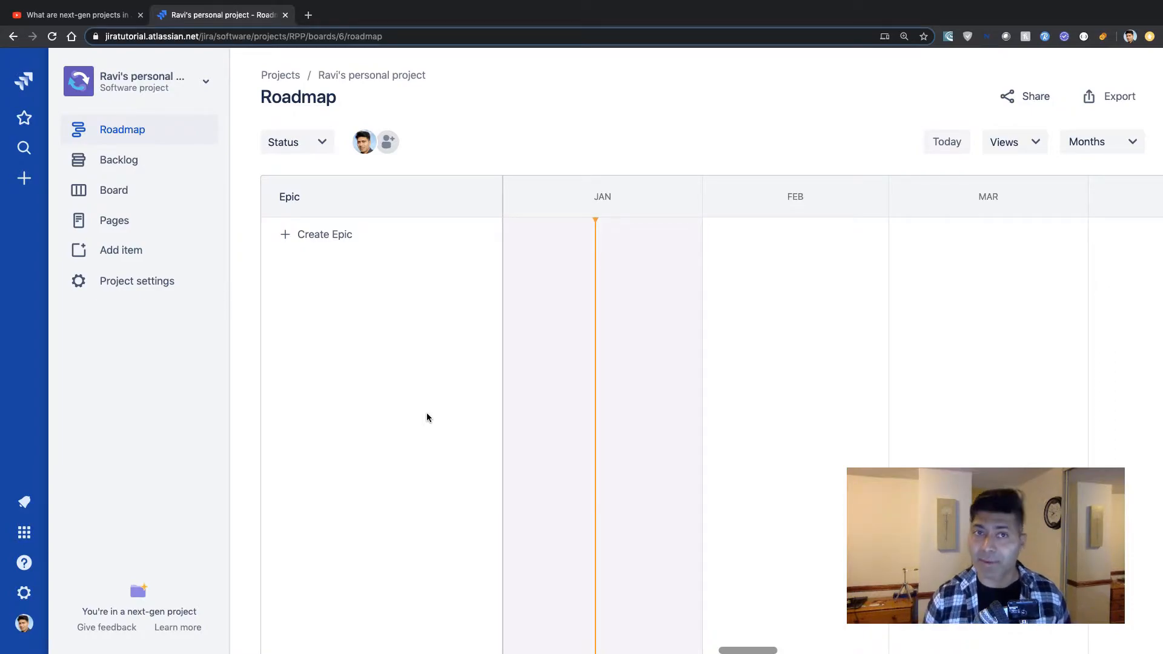
Try filtering the roadmap by the IN PROGRESS status, then remove the filter.
left_click(324, 143)
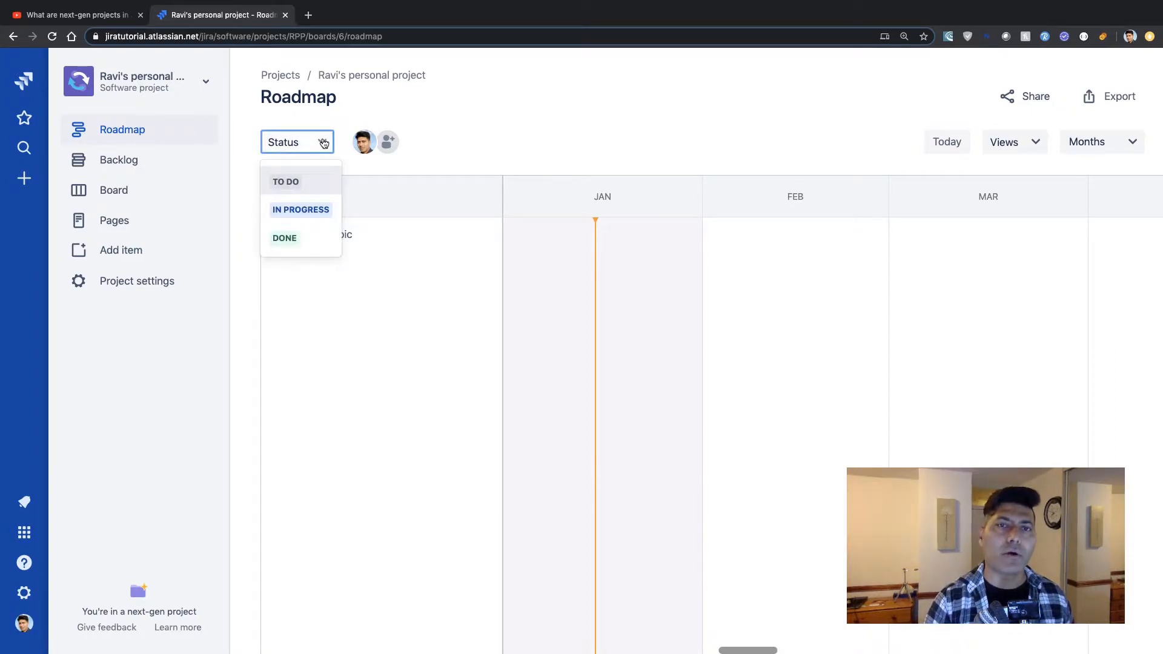
left_click(459, 131)
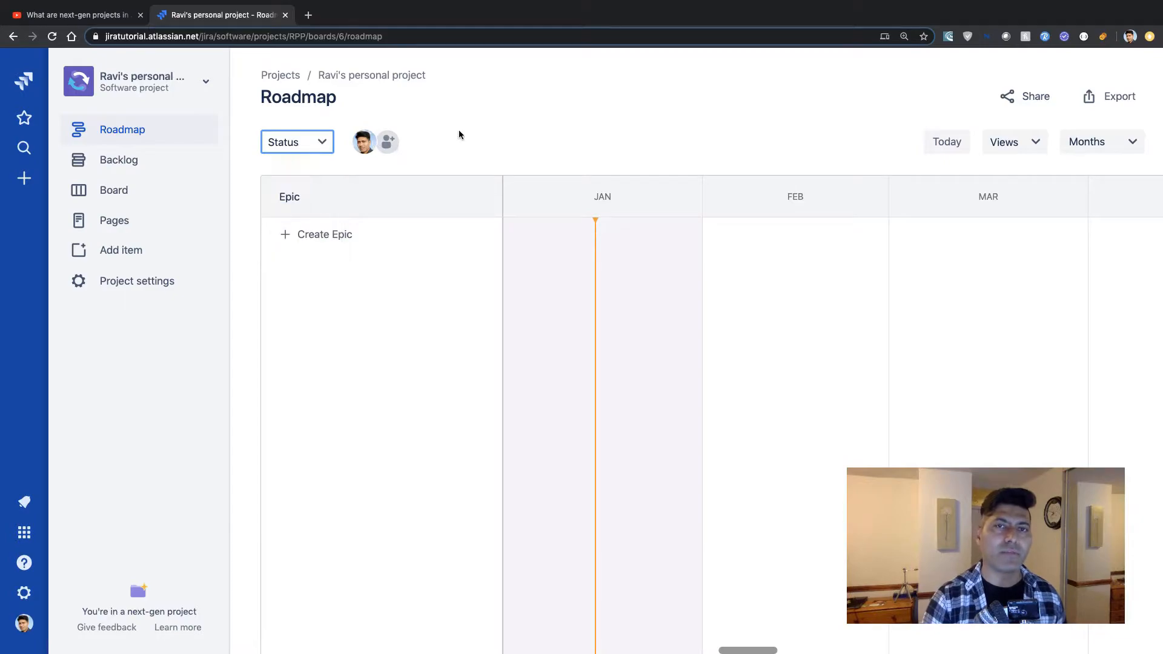
left_click(319, 143)
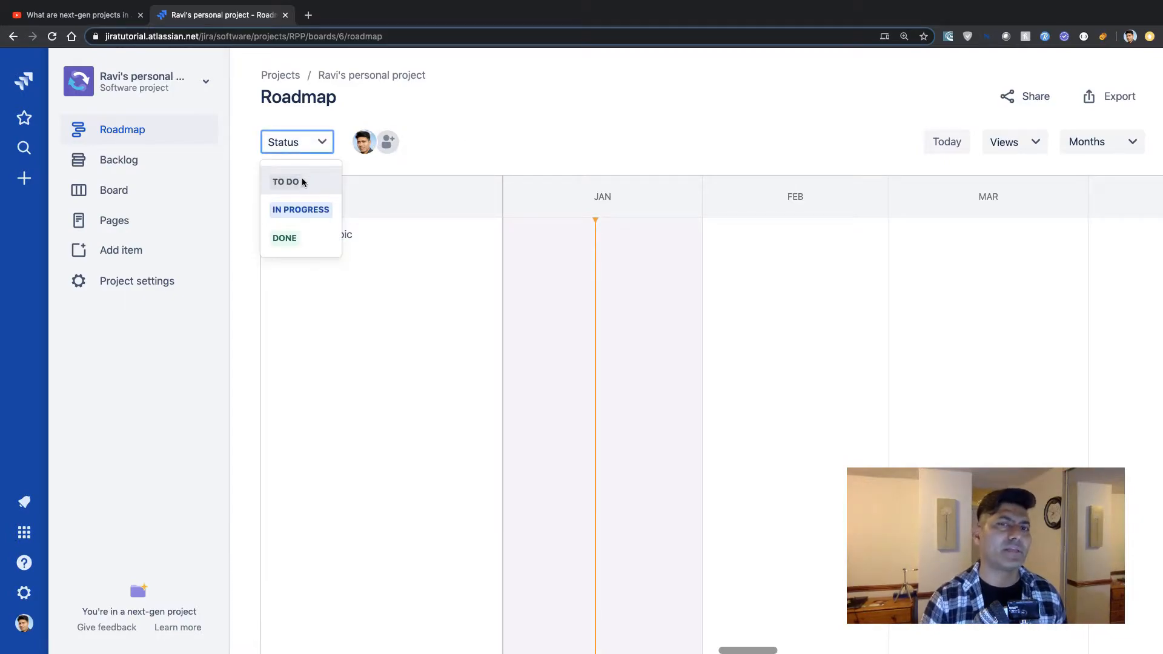
left_click(310, 212)
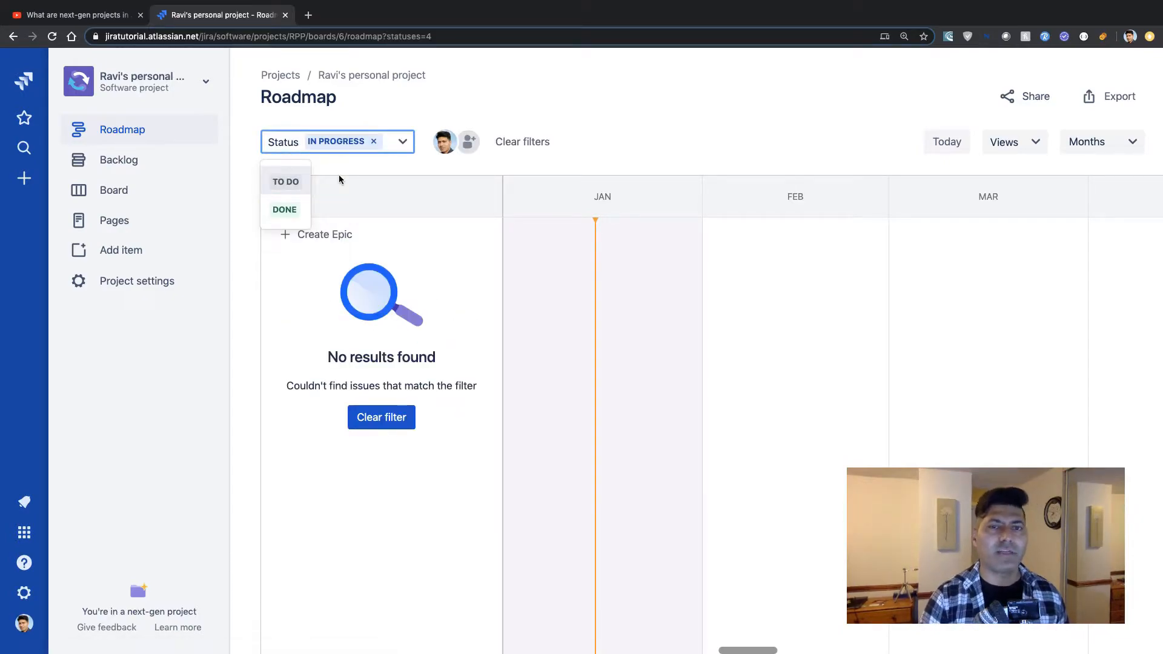
left_click(374, 142)
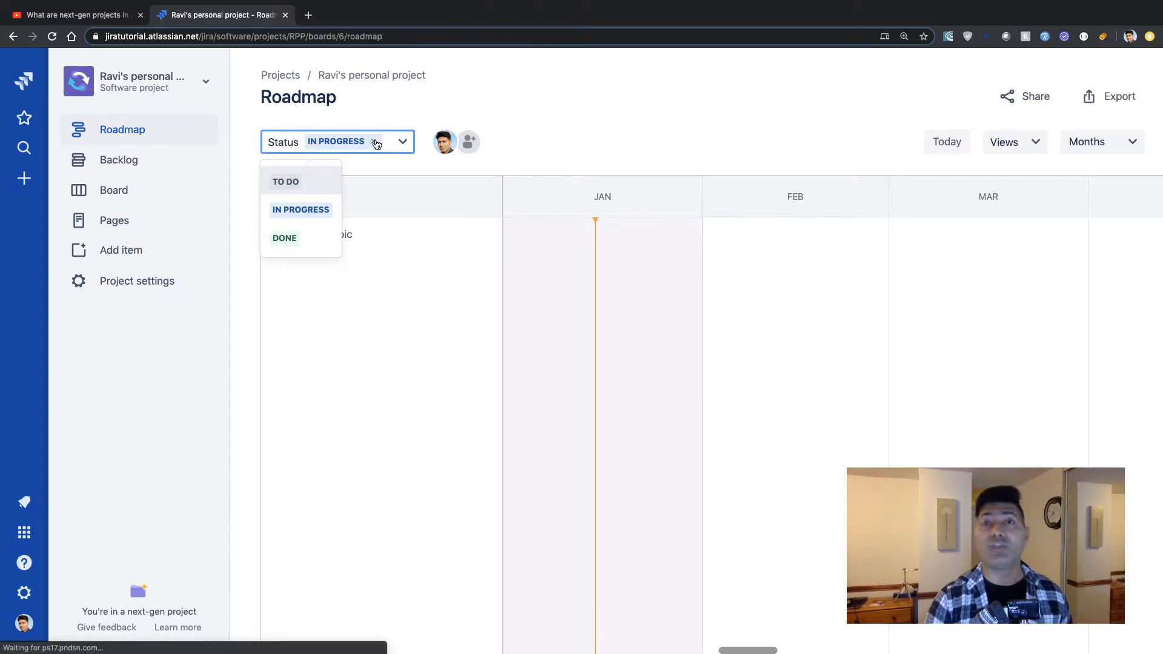
left_click(530, 132)
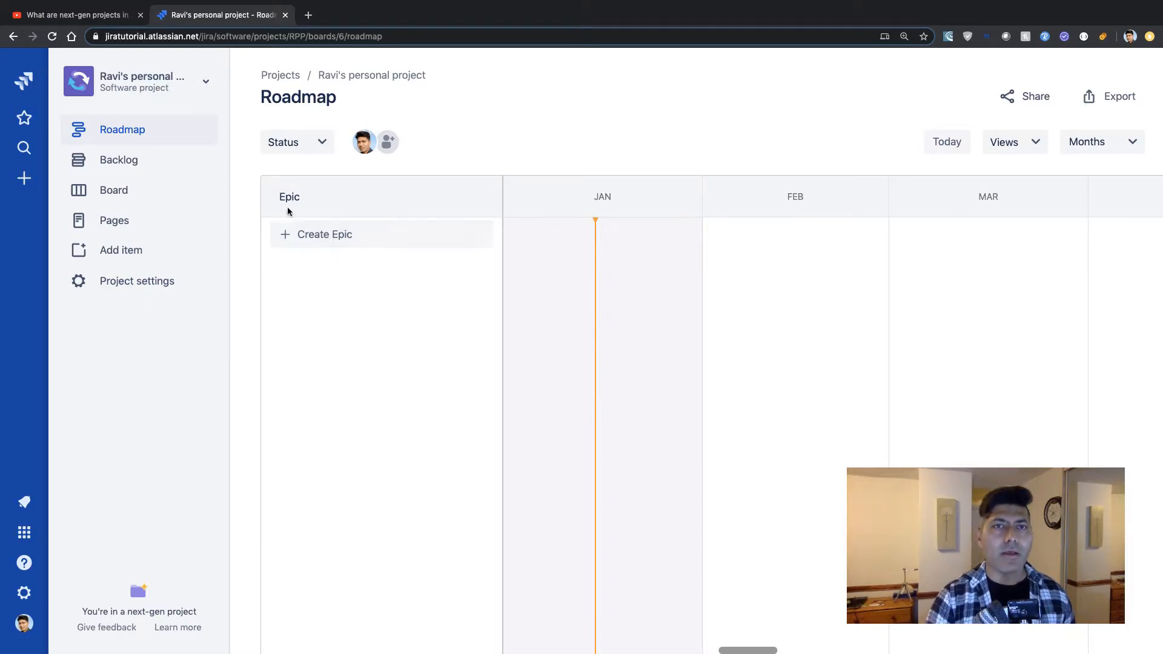
Create four epics on the roadmap: Android, iOS, Platform and API.
left_click(308, 238)
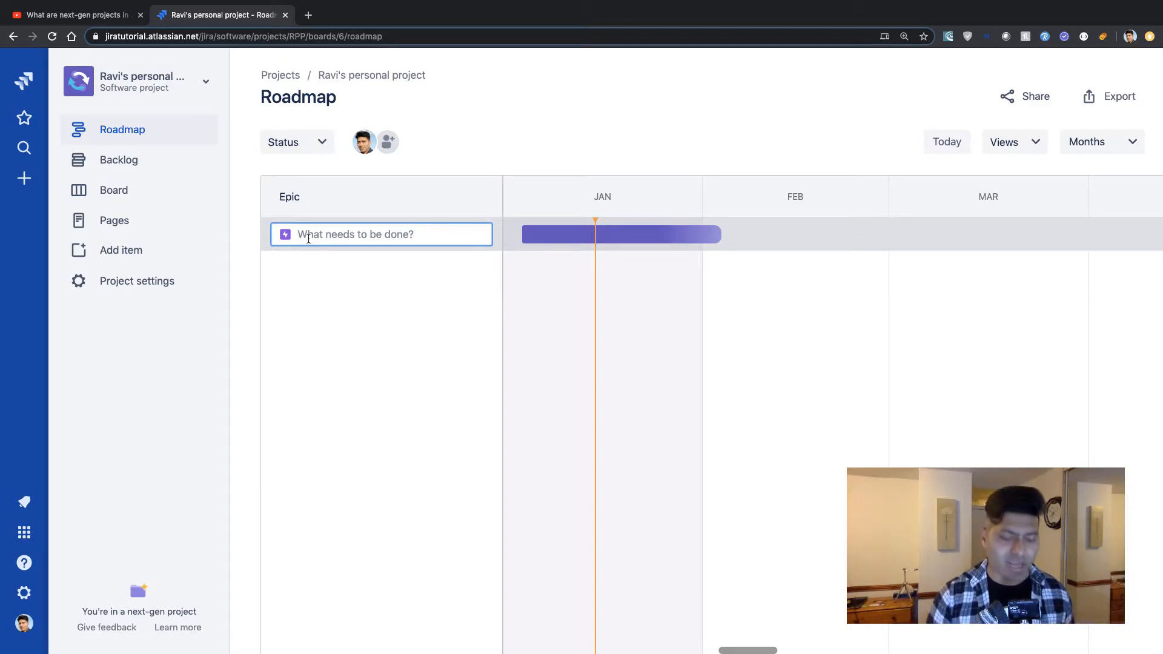
type("Android")
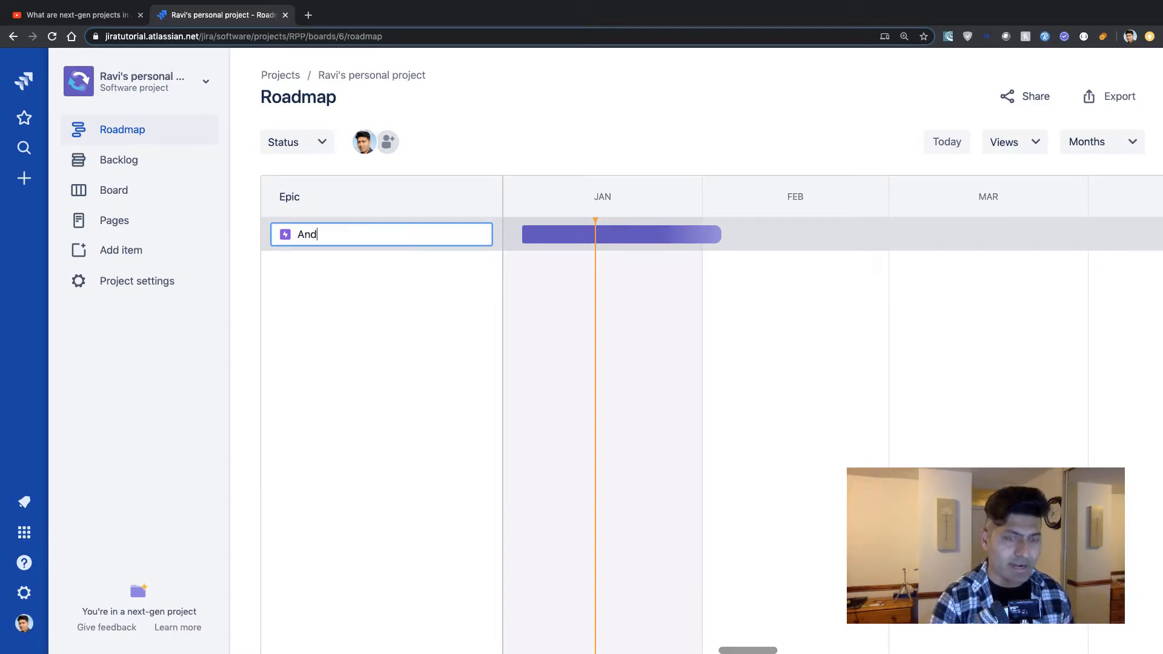
key("Return")
type("iOS")
key("Return")
type("Platform")
key("Return")
type("API")
key("Return")
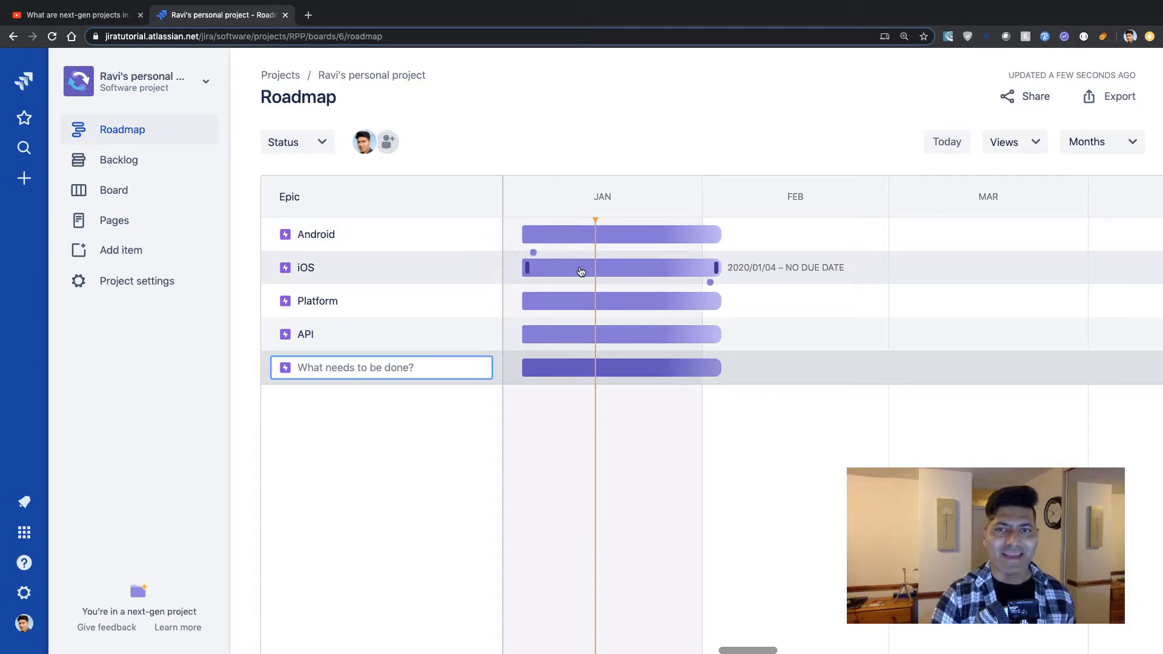
Move the iOS, Platform and API epic bars later on the timeline, with Platform running 2020/01/29–2020/02/28.
left_click_drag(571, 270, 660, 272)
left_click_drag(585, 302, 745, 305)
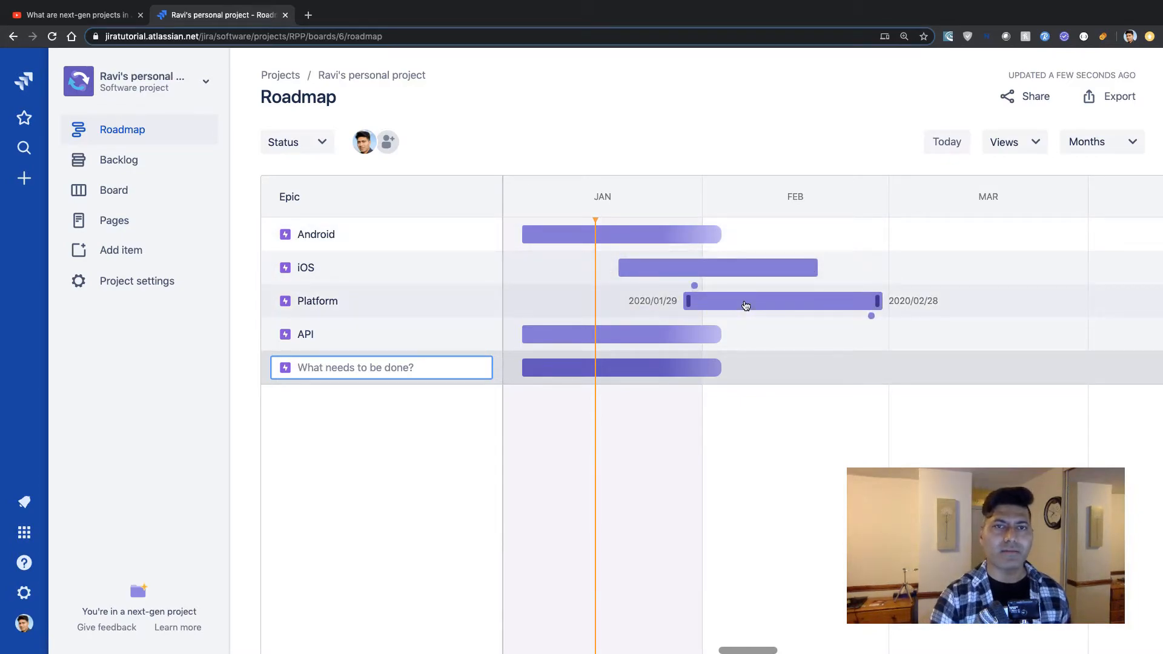
left_click_drag(595, 335, 696, 334)
left_click(786, 365)
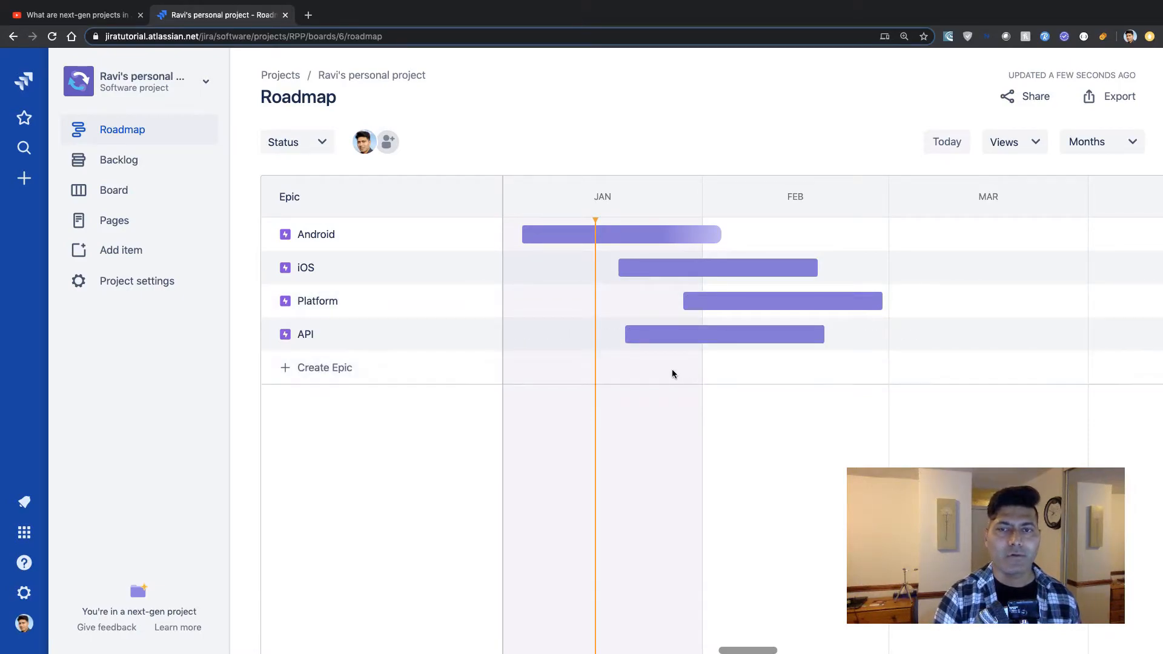
Adjust the API epic's bar and shorten the iOS epic to run 2020/01/19–2020/02/12.
mouse_move(817, 335)
left_click_drag(817, 334, 791, 331)
mouse_move(714, 236)
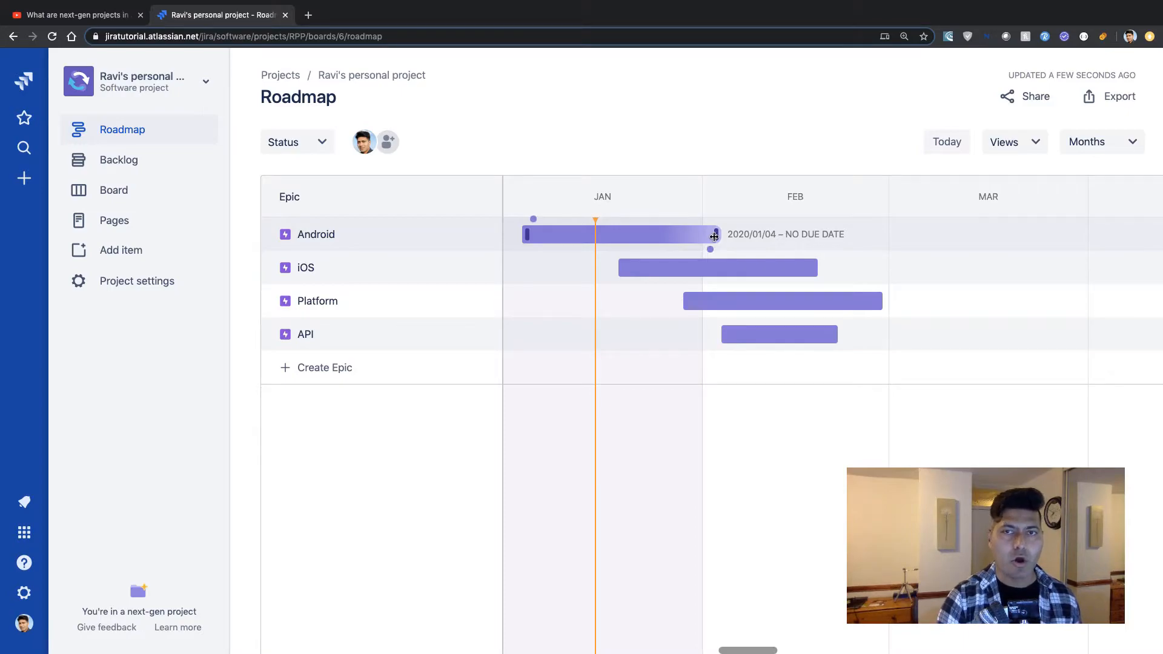
left_click_drag(815, 267, 776, 268)
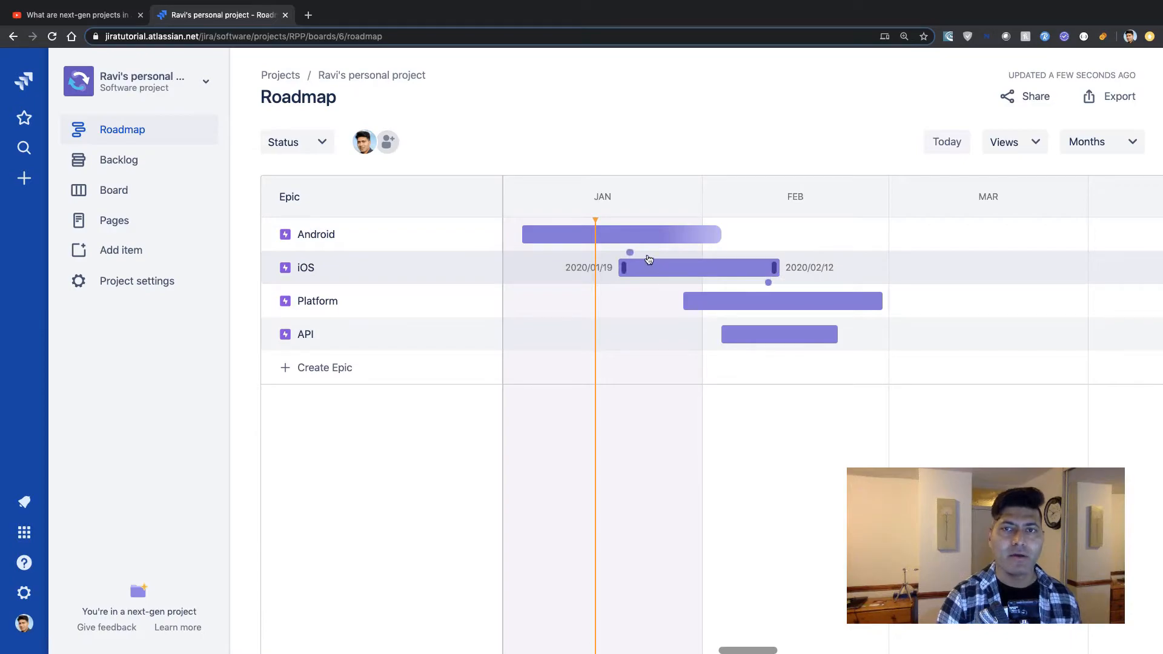
Create a dependency linking the Android epic to the iOS epic so Android blocks iOS.
mouse_move(713, 240)
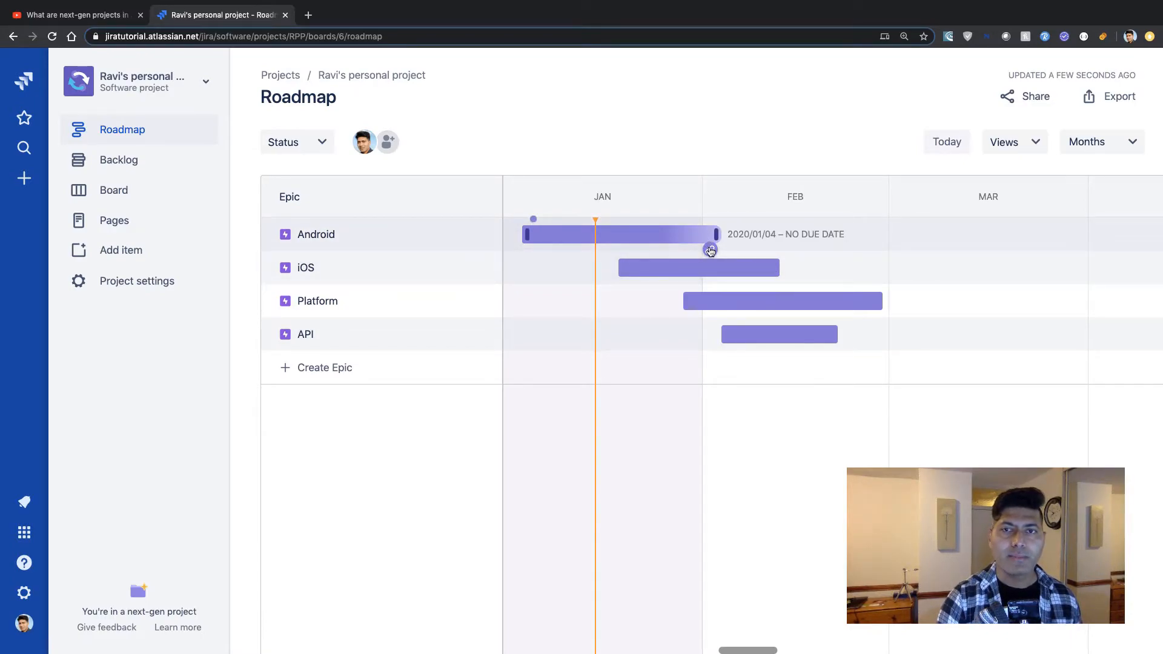
mouse_move(710, 251)
left_mouse_down()
mouse_move(626, 261)
mouse_move(621, 276)
mouse_move(593, 281)
mouse_move(758, 307)
mouse_move(625, 275)
left_mouse_up()
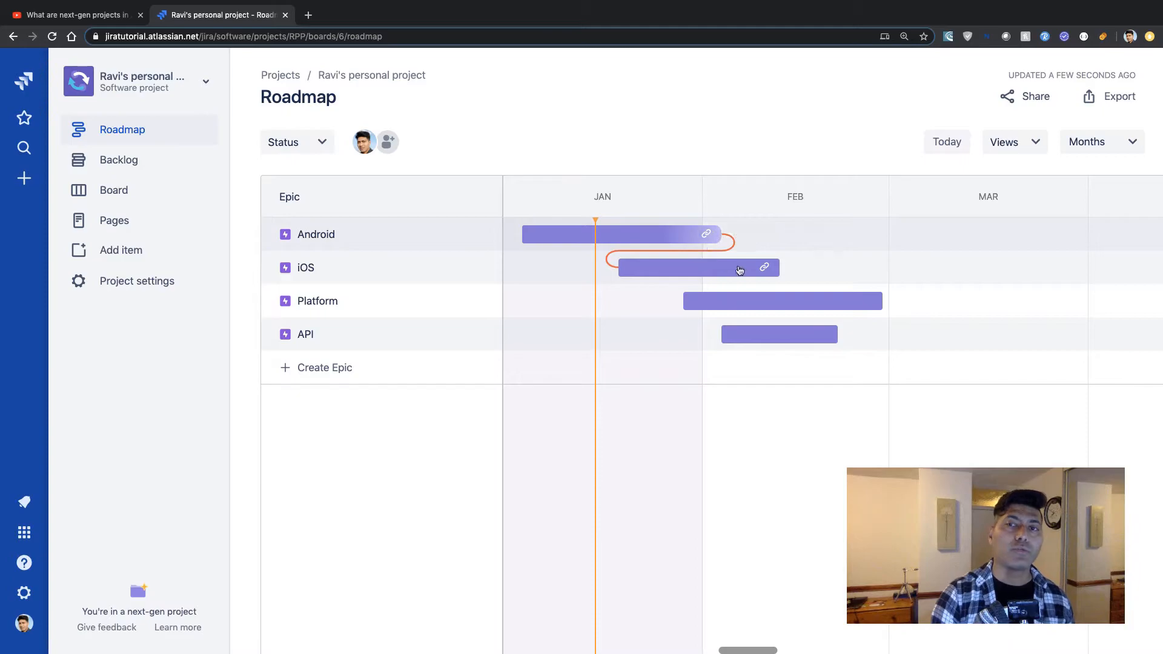
left_click_drag(765, 270, 676, 236)
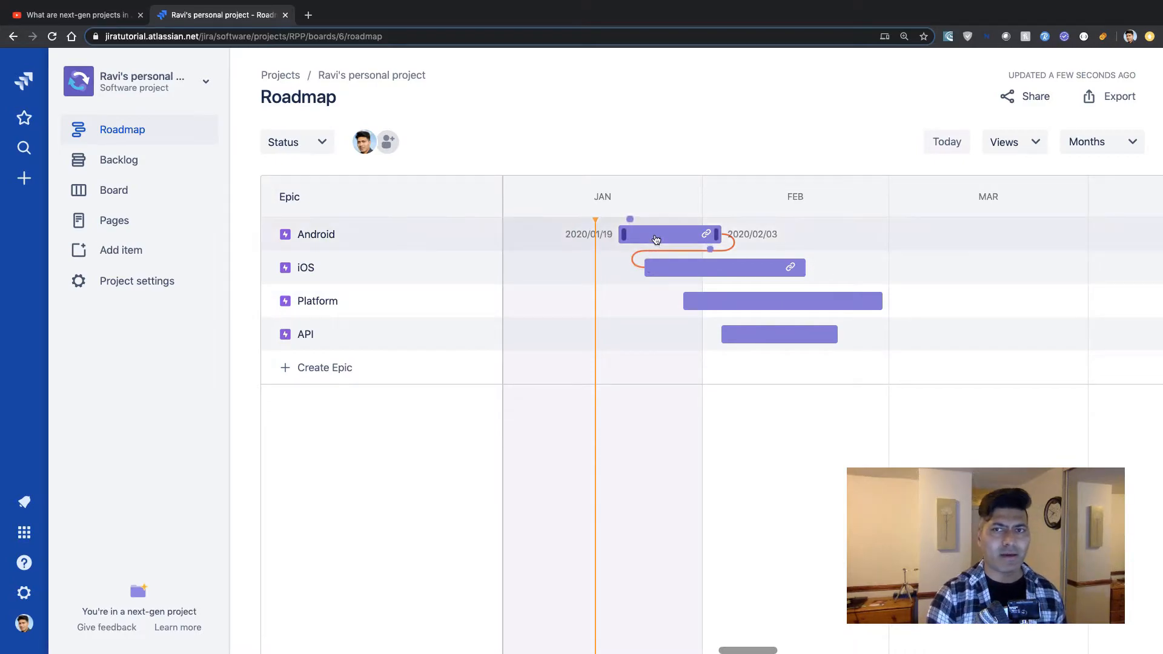
Move the Android epic to 2020/02/10–2020/02/25 and open the dependency details.
left_click_drag(656, 238, 793, 239)
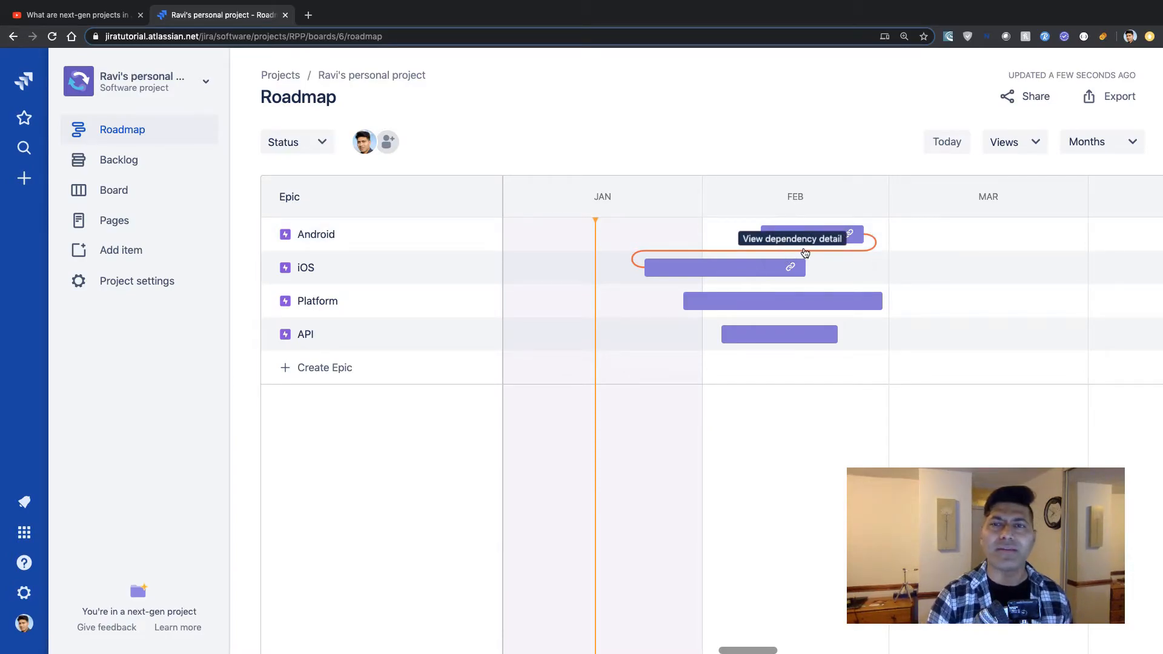
left_click(804, 251)
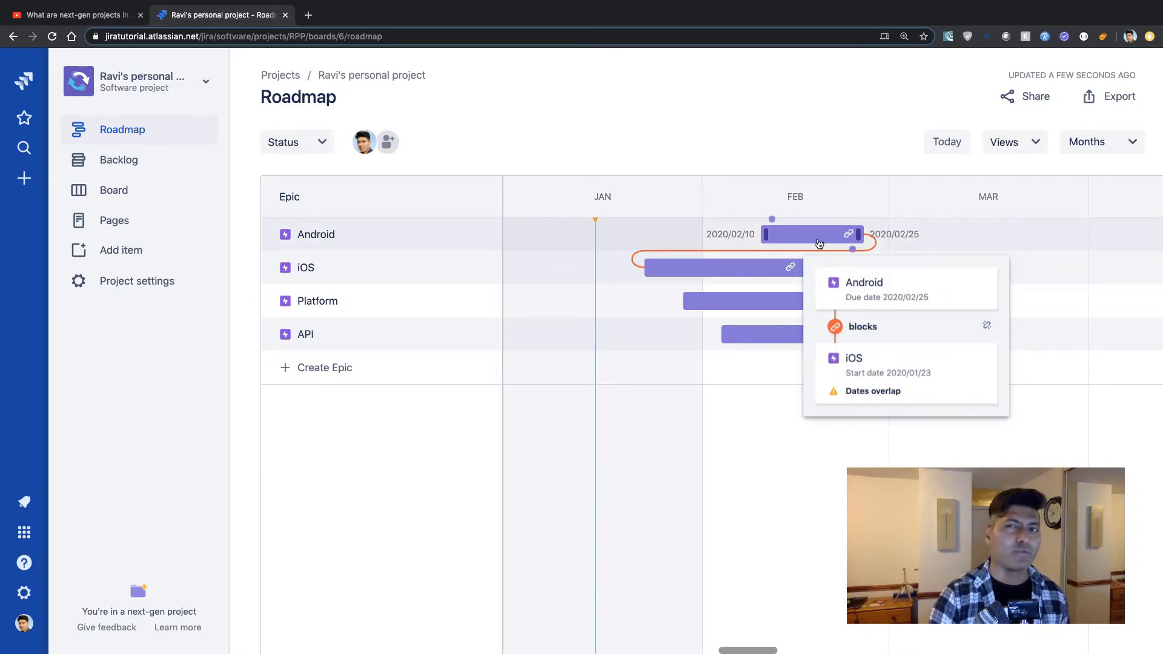
Move the Android epic's bar earlier into January and shift the iOS epic's bar slightly earlier.
mouse_move(819, 240)
left_mouse_down()
mouse_move(571, 254)
mouse_move(660, 241)
mouse_move(638, 239)
left_mouse_up()
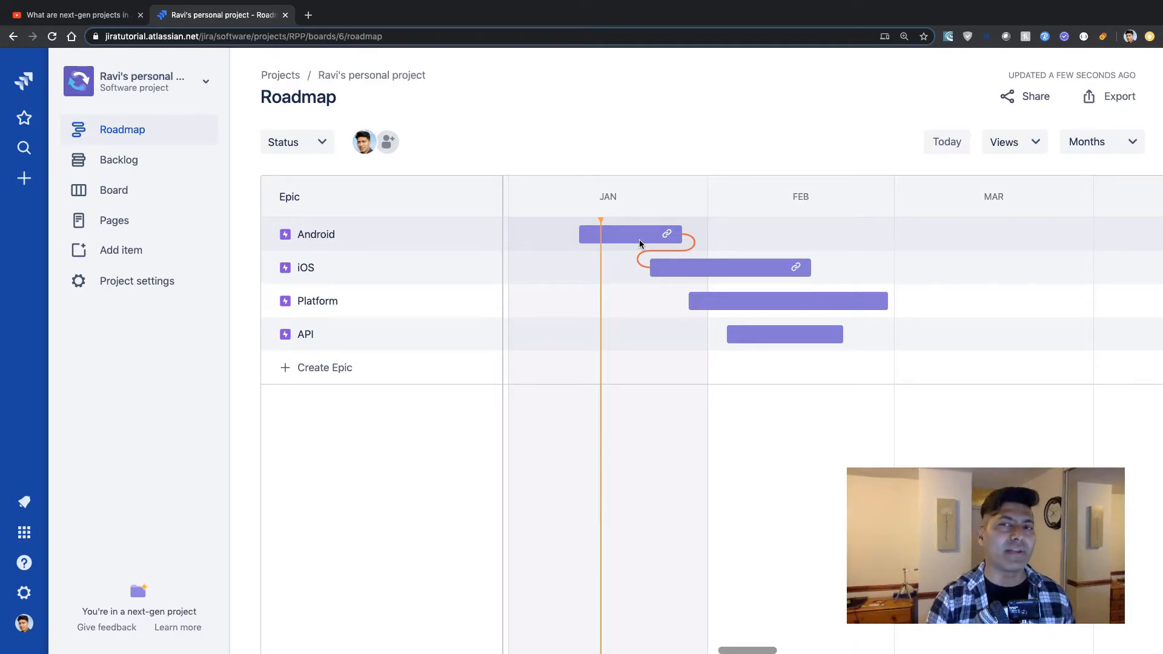
mouse_move(642, 245)
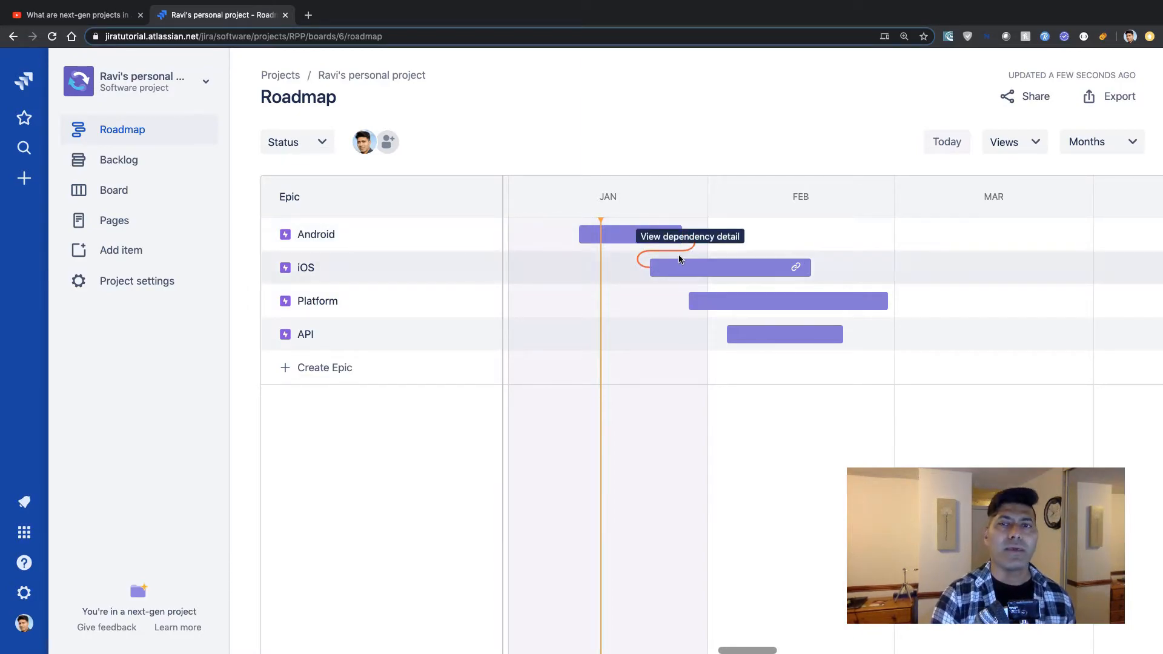
mouse_move(677, 267)
left_click_drag(678, 267, 653, 264)
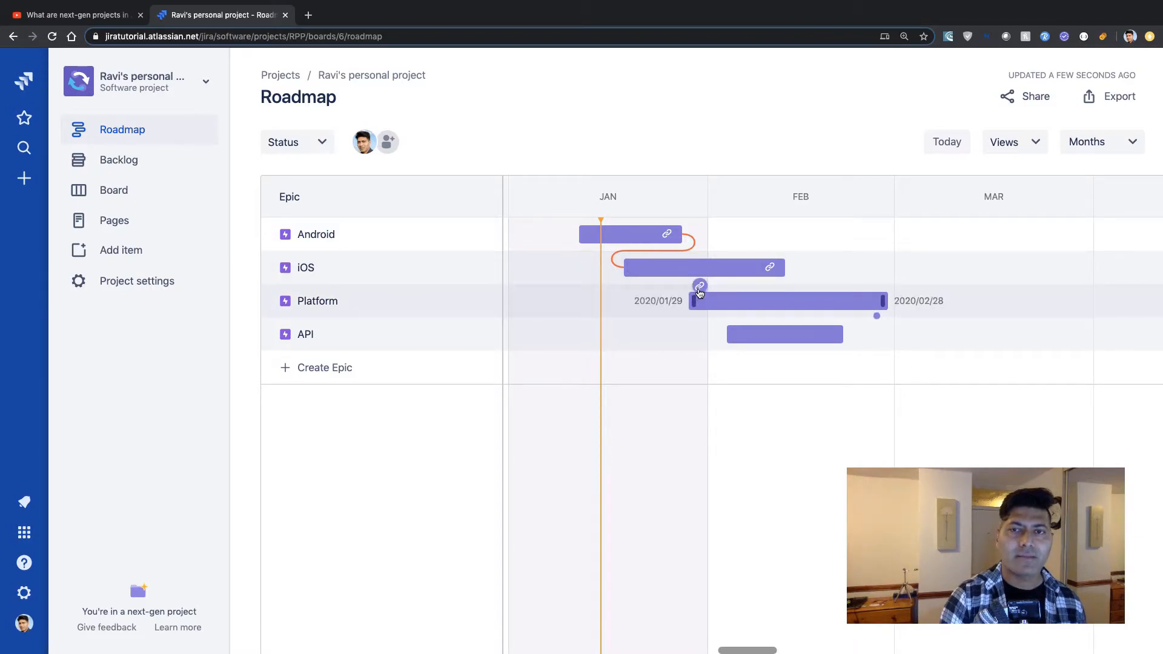
Create a dependency from the Platform epic to the iOS epic so iOS blocks Platform.
left_click_drag(700, 292, 779, 272)
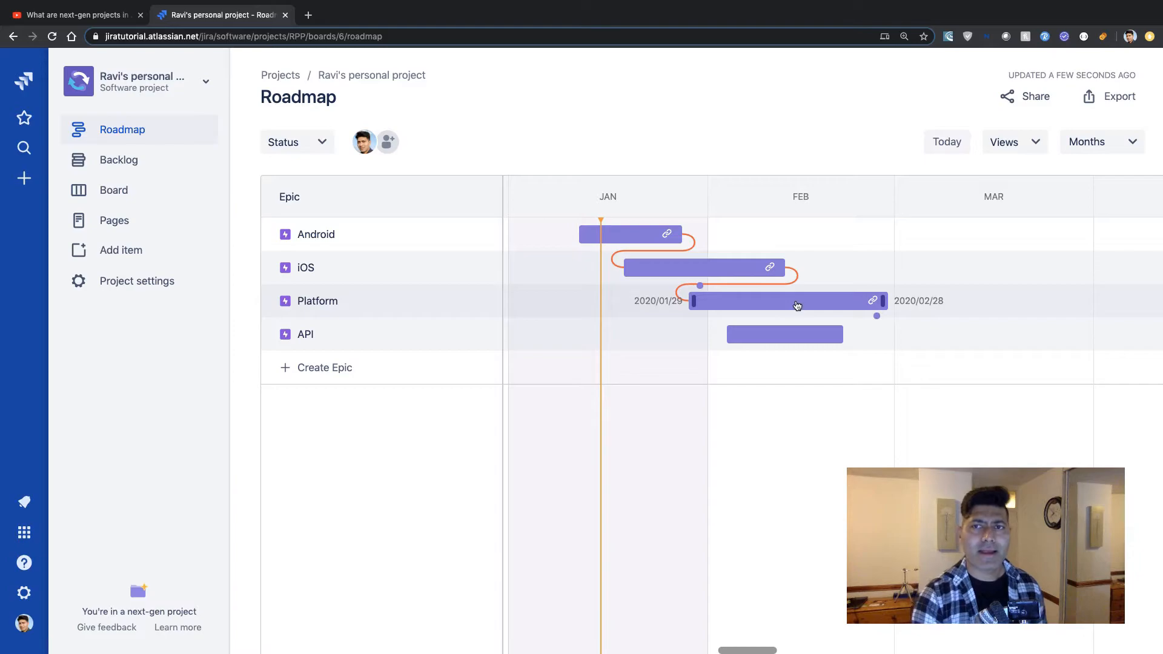
Open the Android epic's details and examine its status options.
left_click(621, 234)
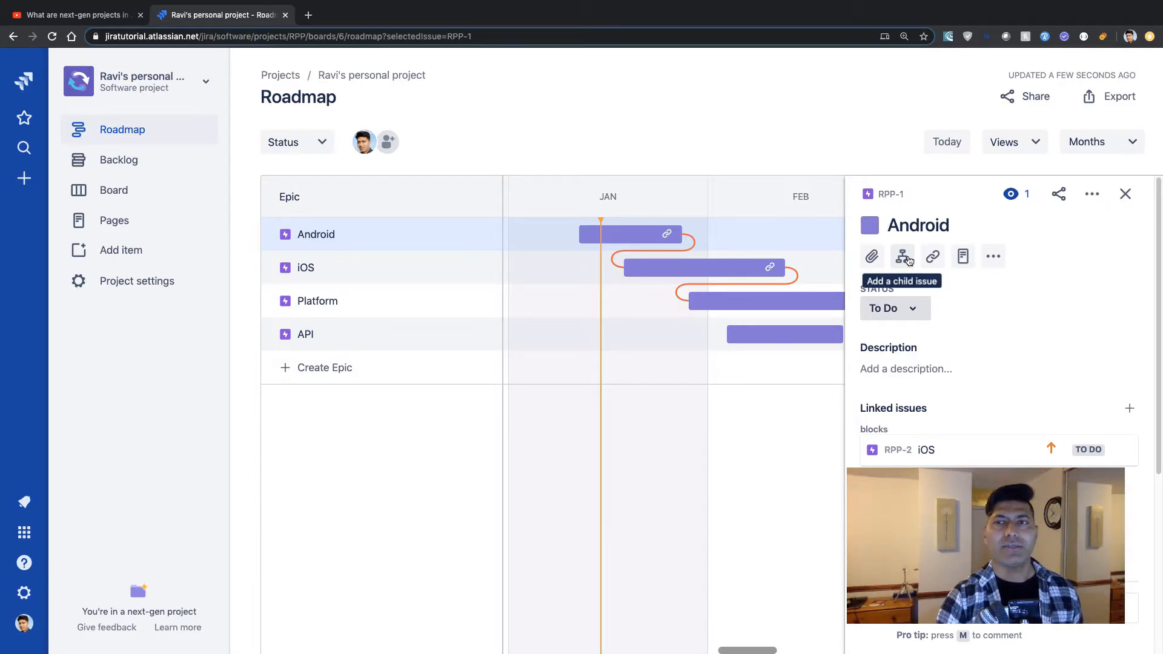
left_click(917, 313)
left_click(997, 295)
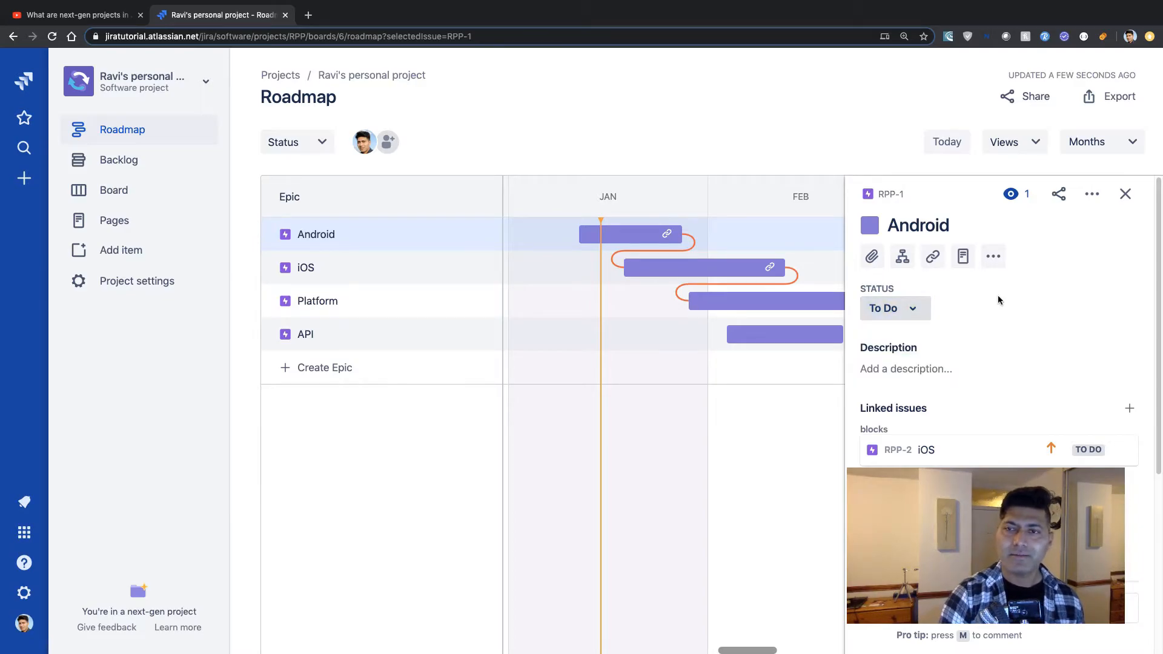
left_click(913, 310)
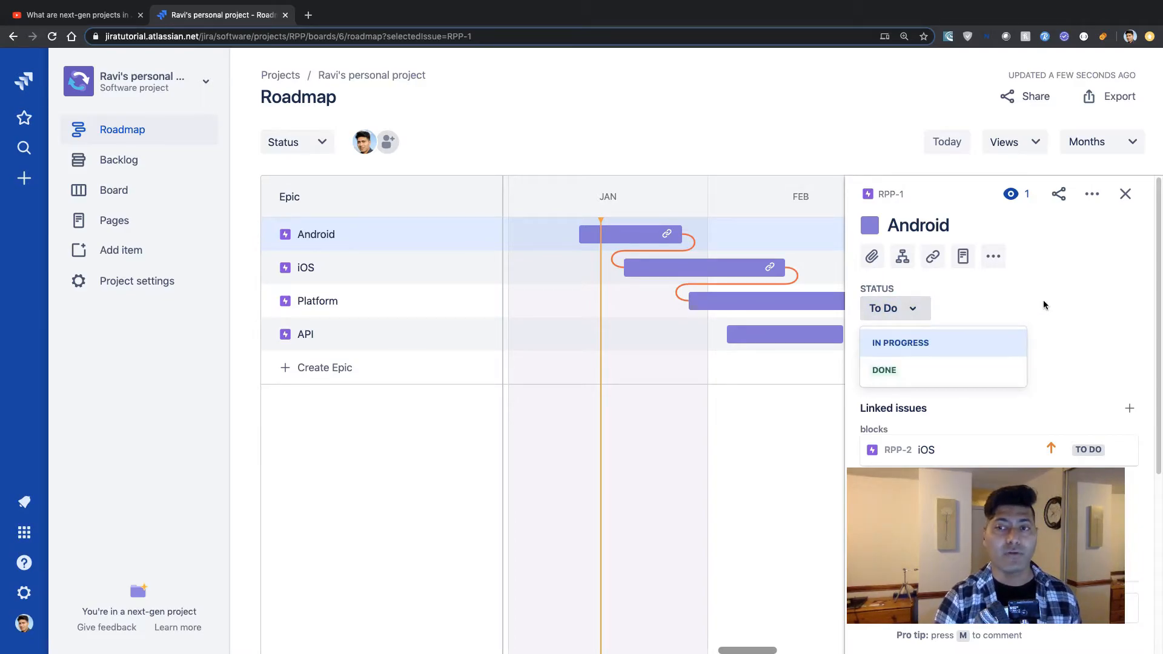
left_click(1042, 304)
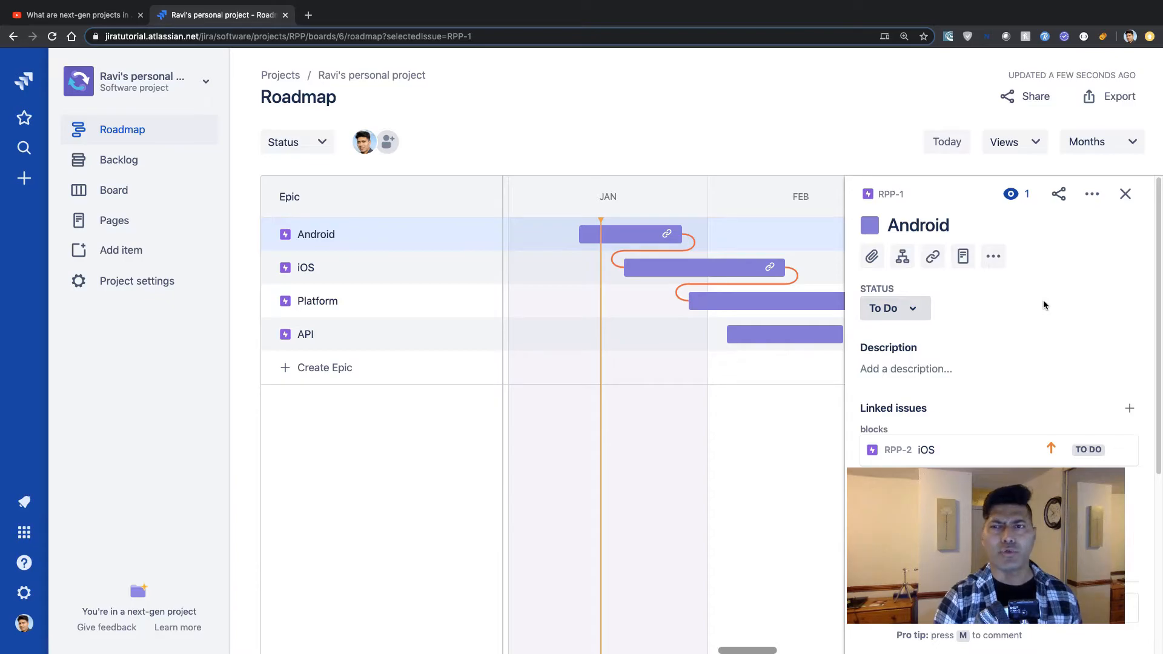
left_click(918, 316)
left_click(1009, 294)
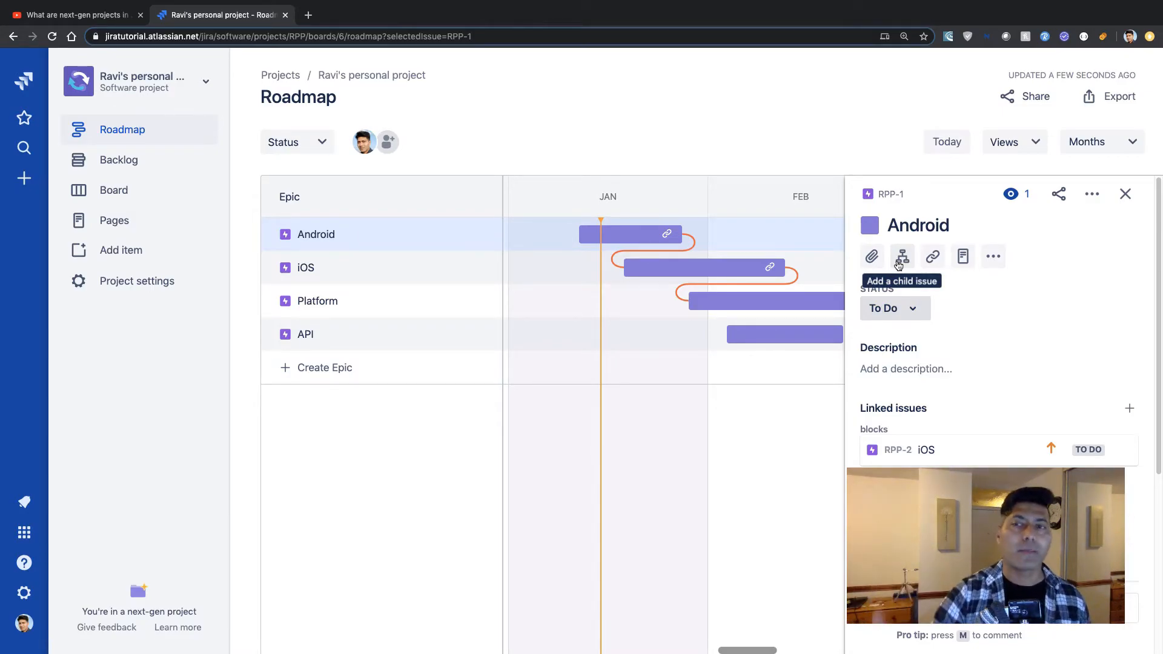
Add two child stories, Story 1 and Story 2, to the Android epic.
left_click(901, 263)
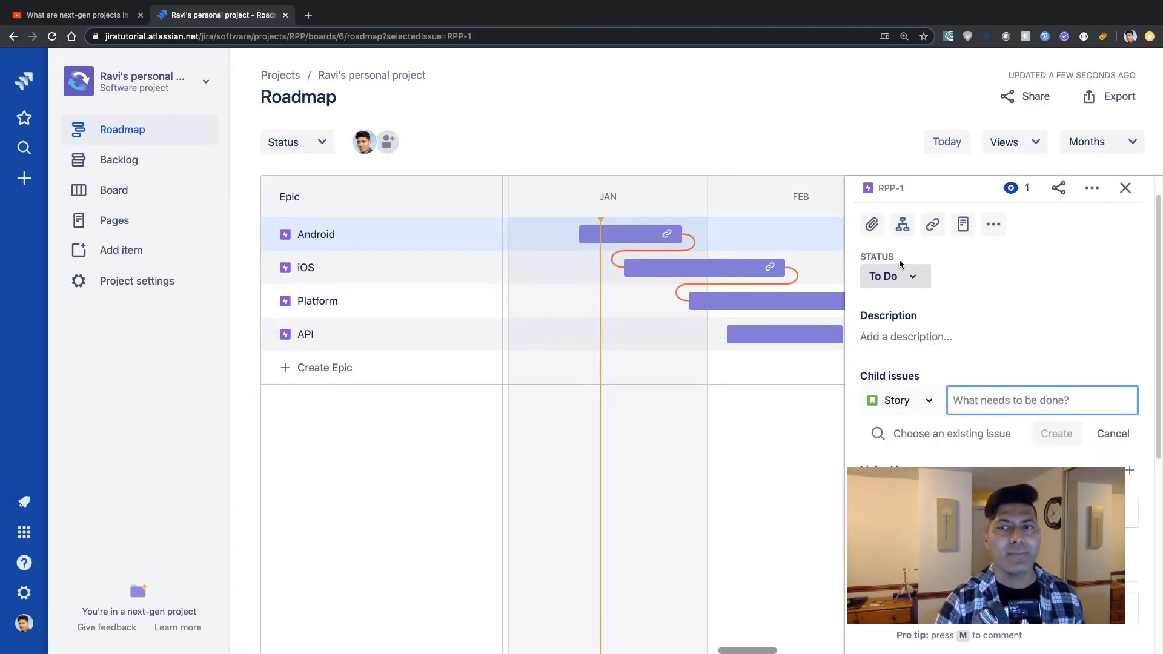
left_click(928, 402)
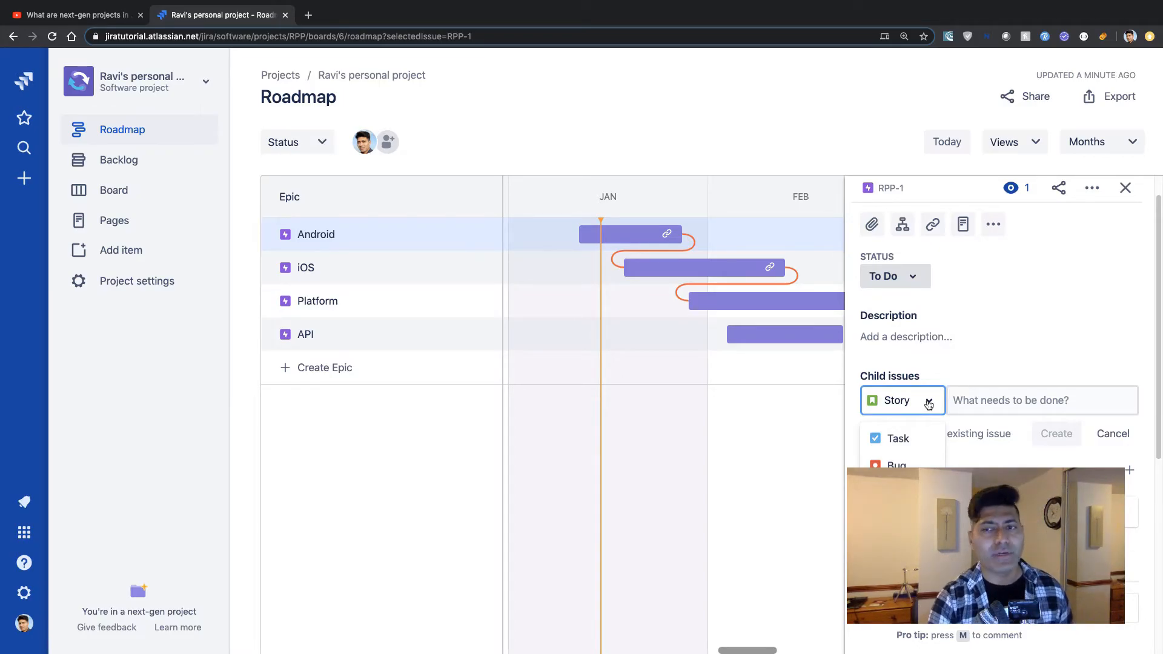
left_click(961, 376)
left_click(977, 399)
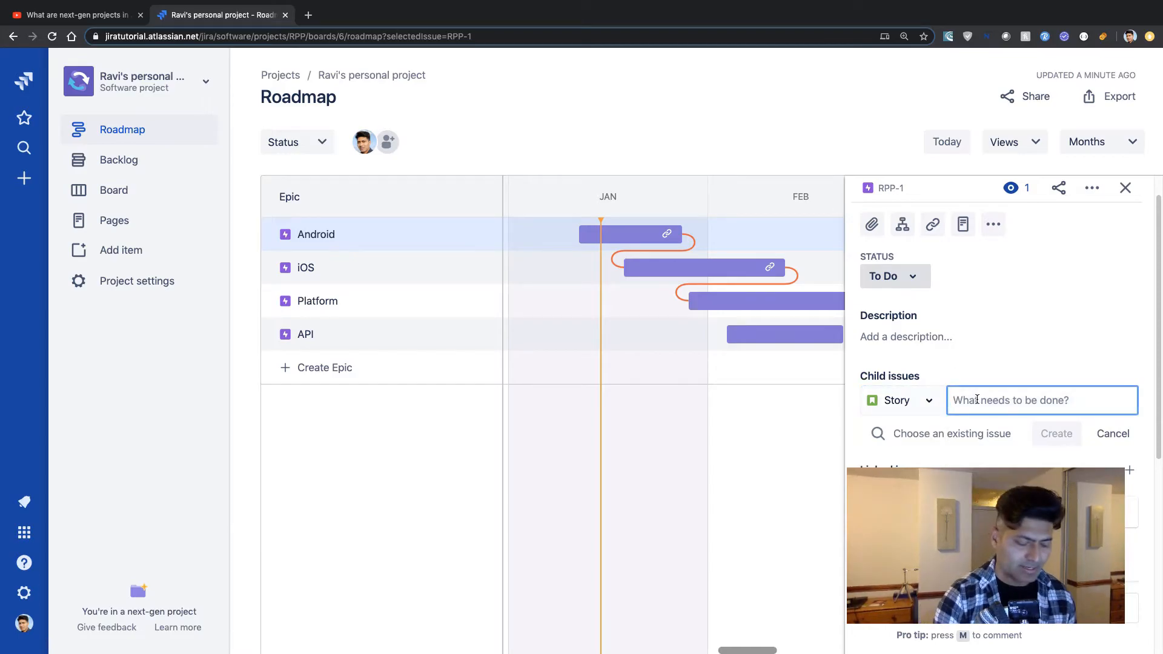
type("Story 1")
key("Return")
type("Story 2")
key("Return")
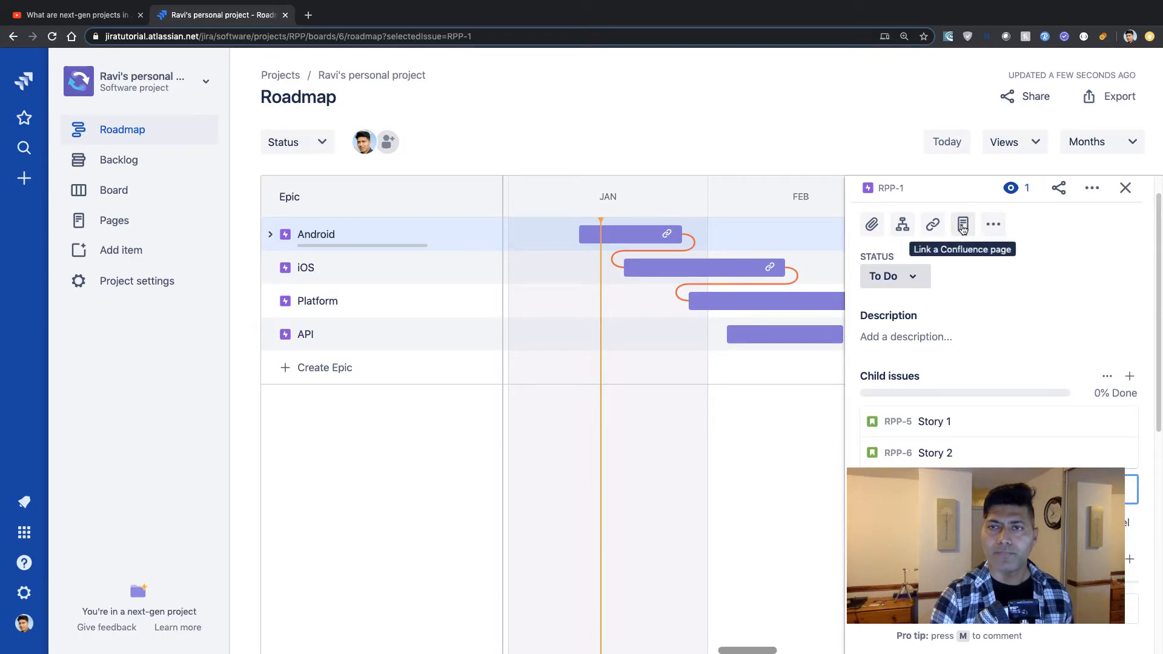
Review the Android epic's extra actions and linked issues, and open the iOS epic's details.
left_click(993, 225)
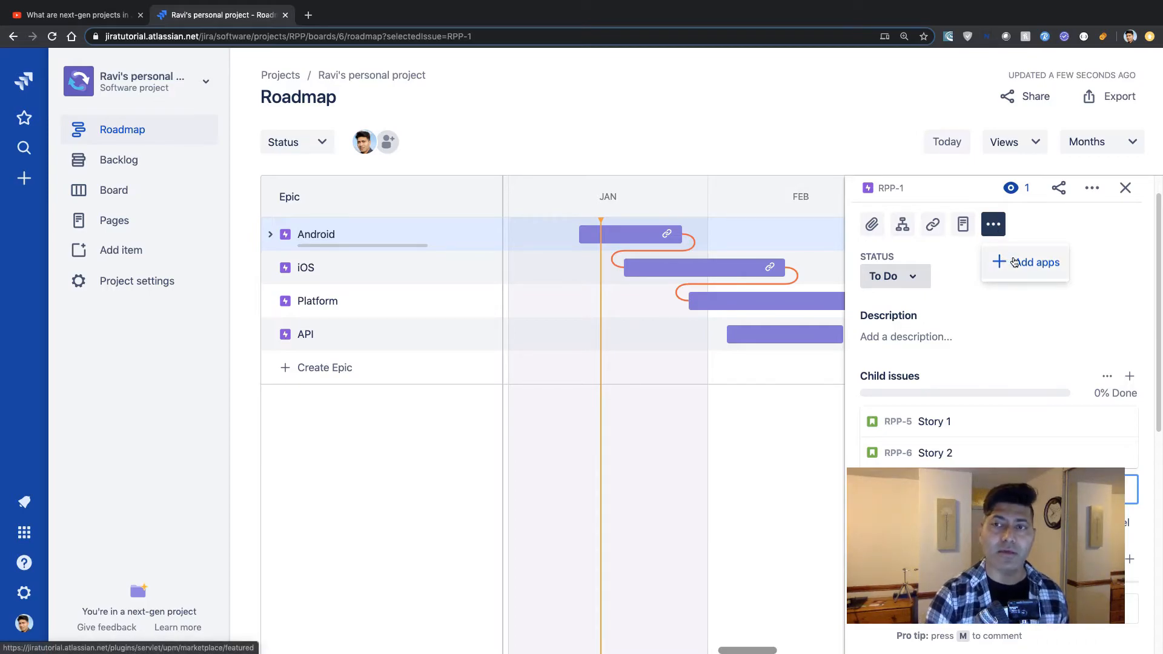
left_click(1051, 236)
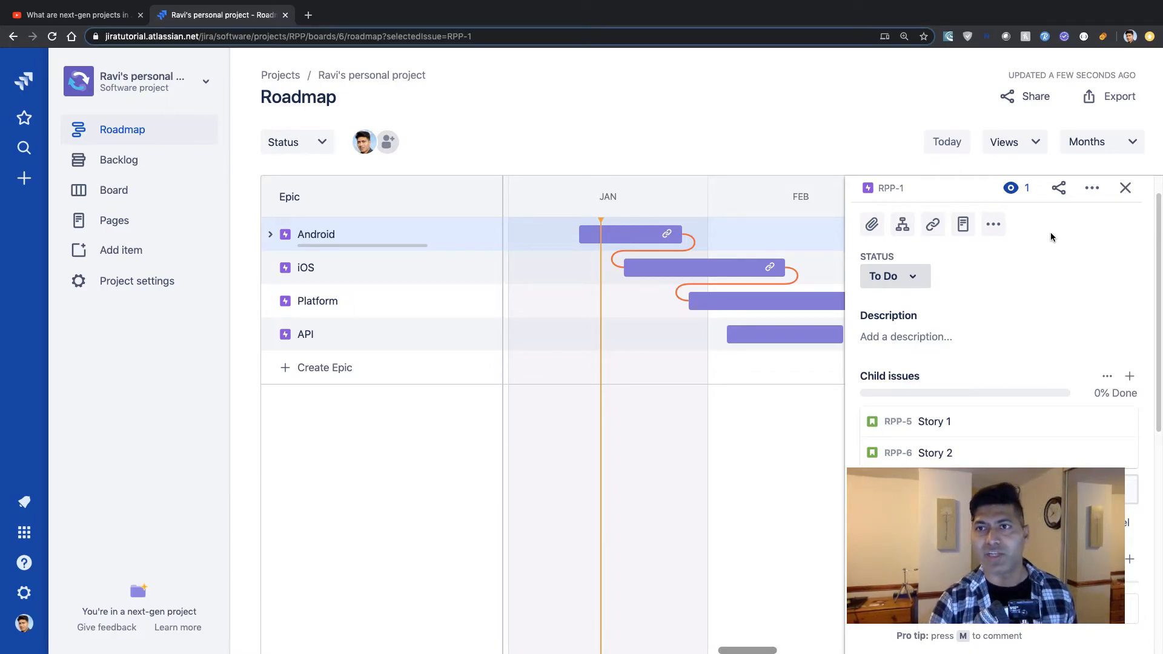
scroll(1037, 295, "down", 2)
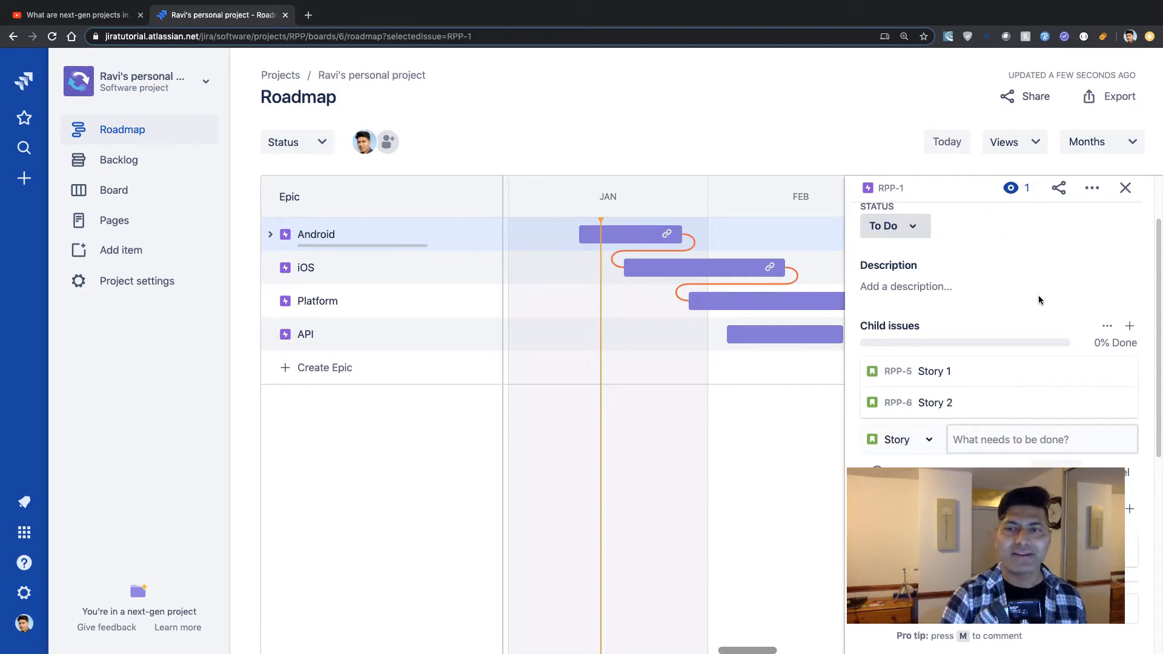
scroll(1038, 295, "down", 5)
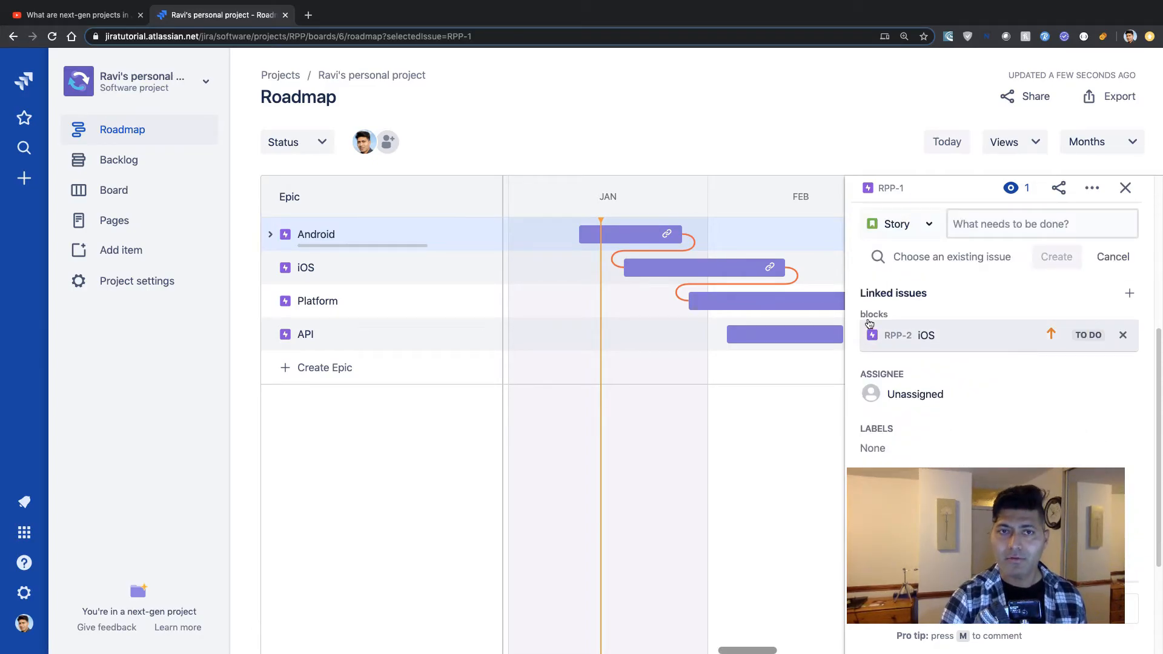
left_click(704, 270)
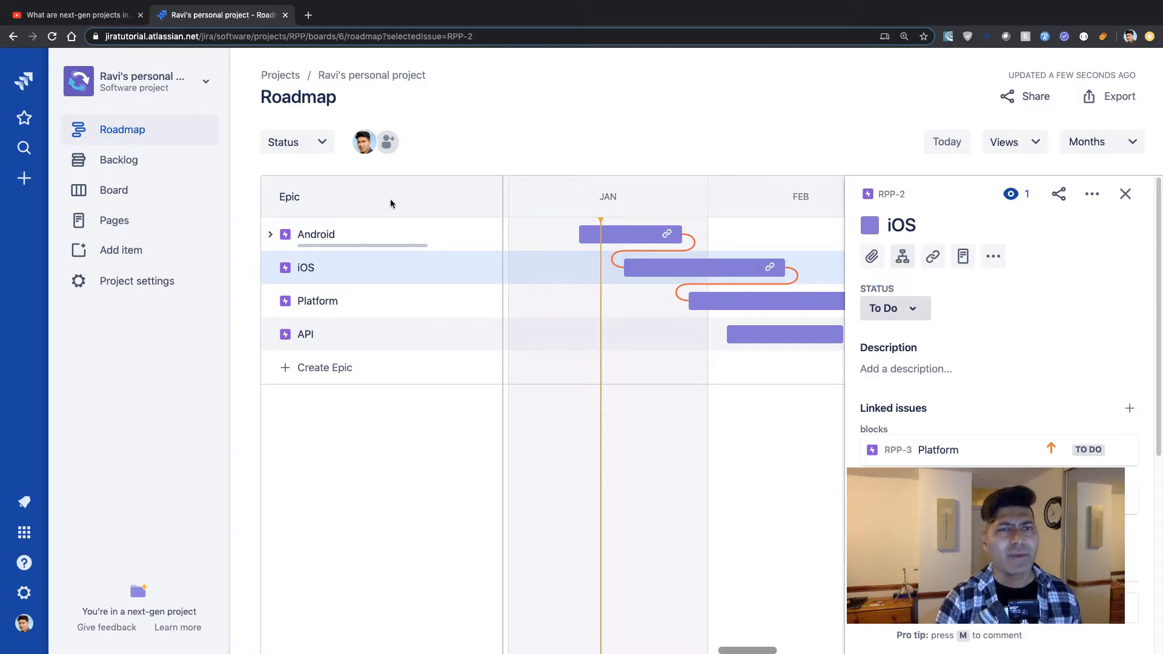
Open the project backlog and dismiss the mobile app prompt.
left_click(126, 166)
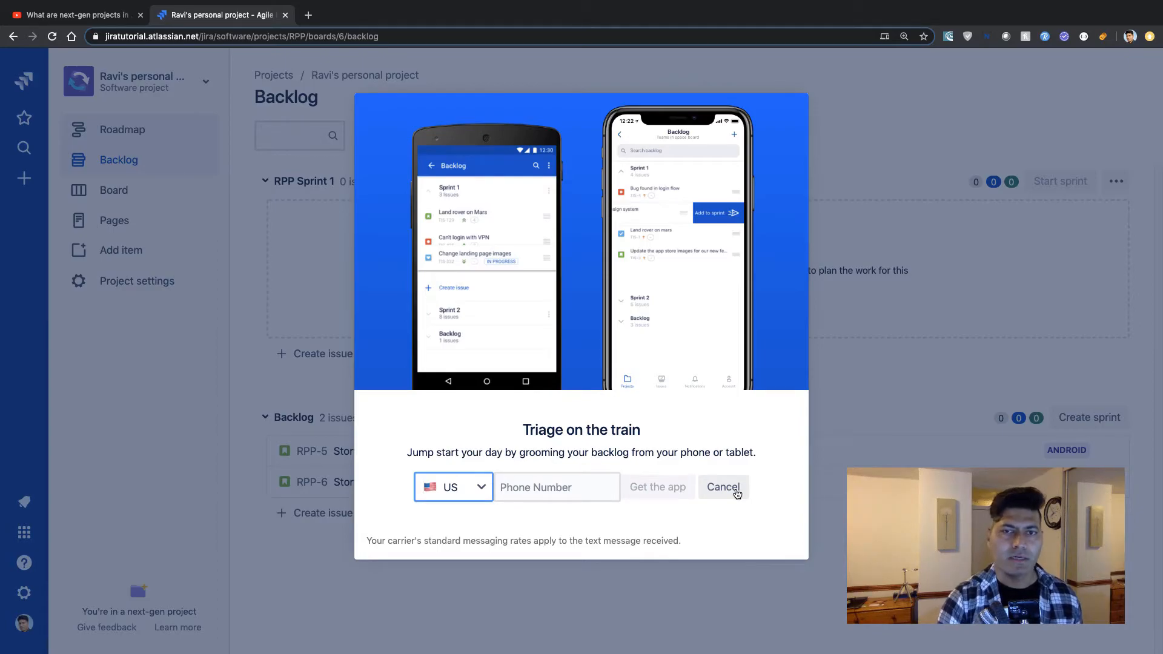
left_click(723, 487)
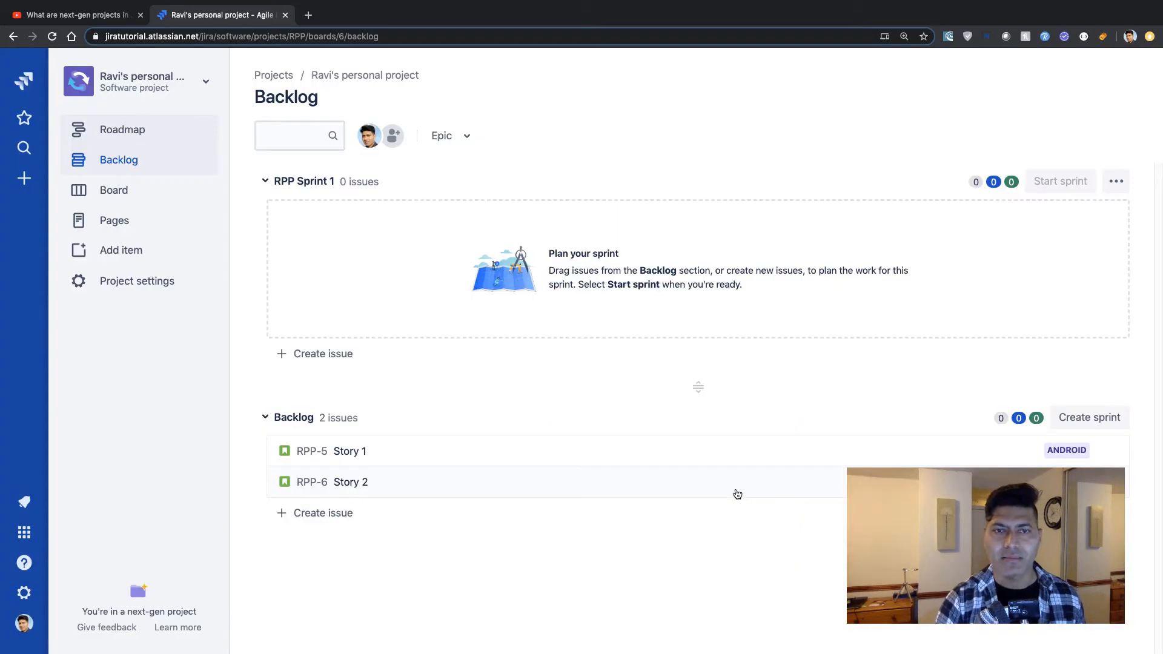
Create two backlog stories named Story 3 and Story 4.
mouse_move(422, 471)
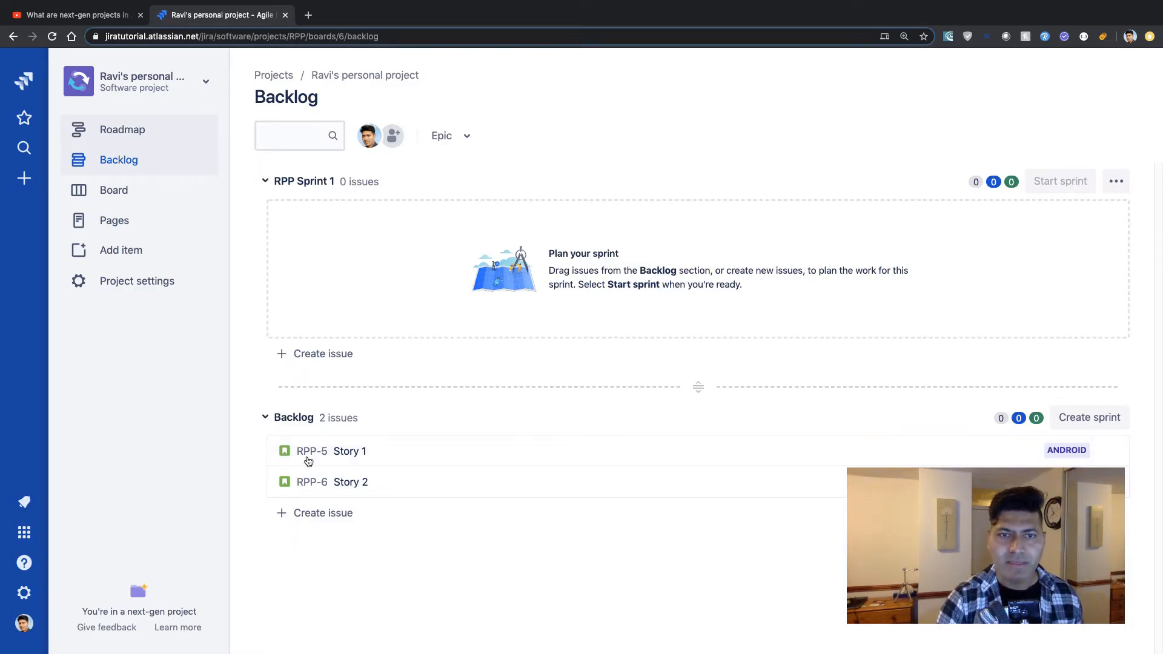
left_click(277, 516)
type("S")
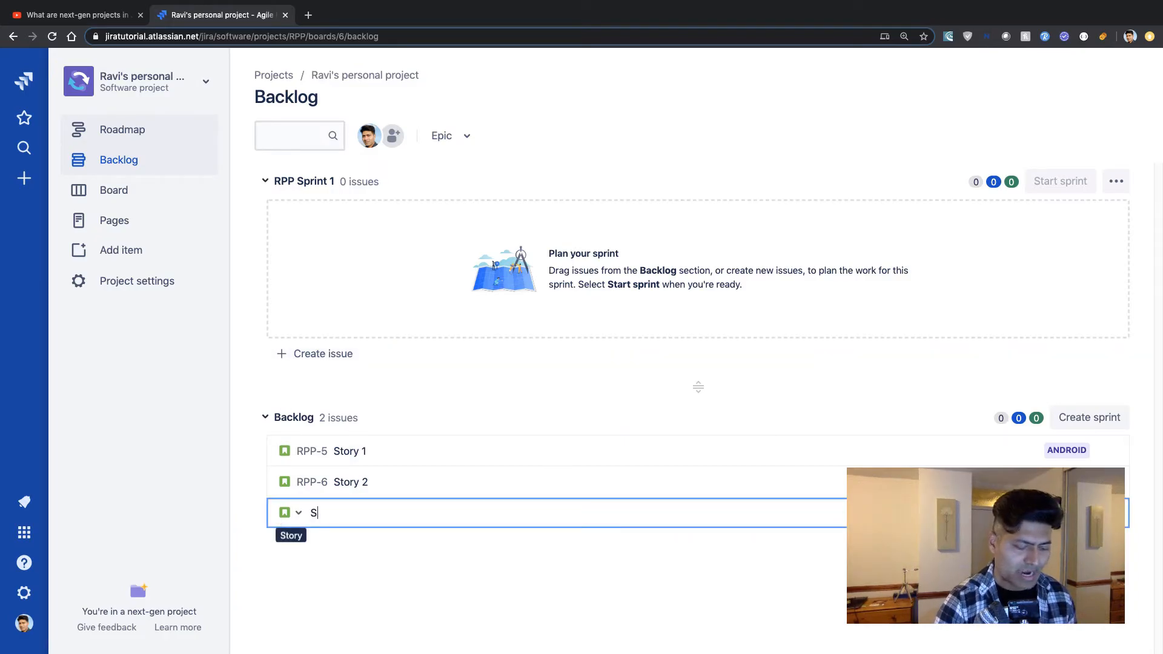
type("tory 3")
key("Return")
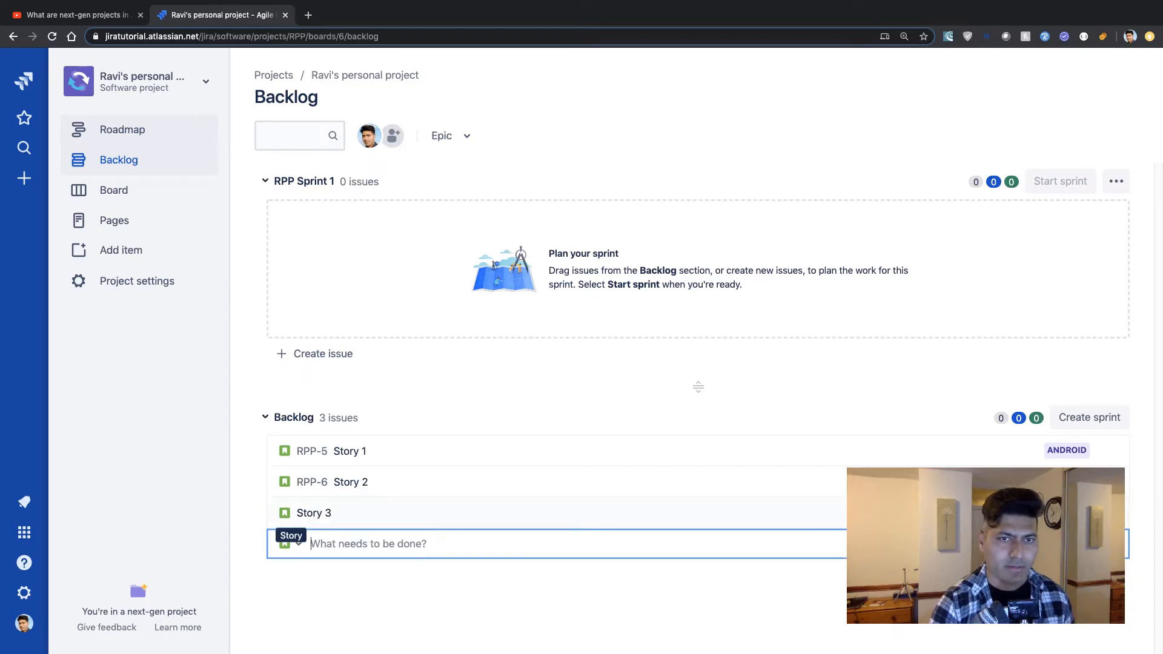
type("Story 4")
key("Return")
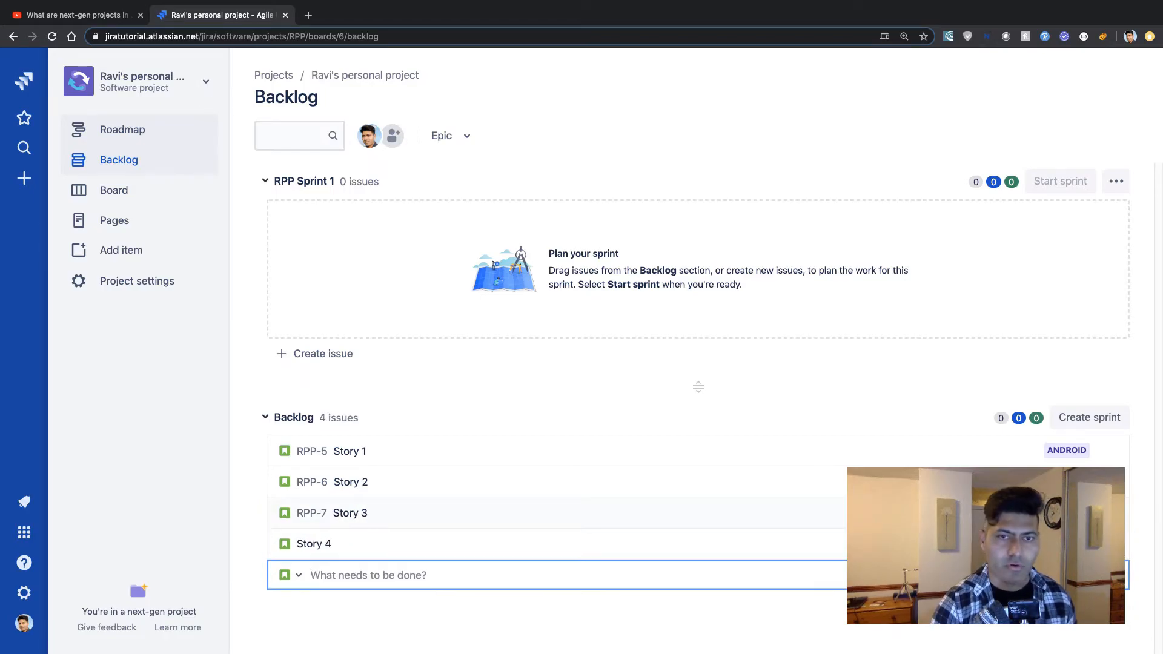
Set the iOS epic as the parent of Story 3.
left_click(407, 516)
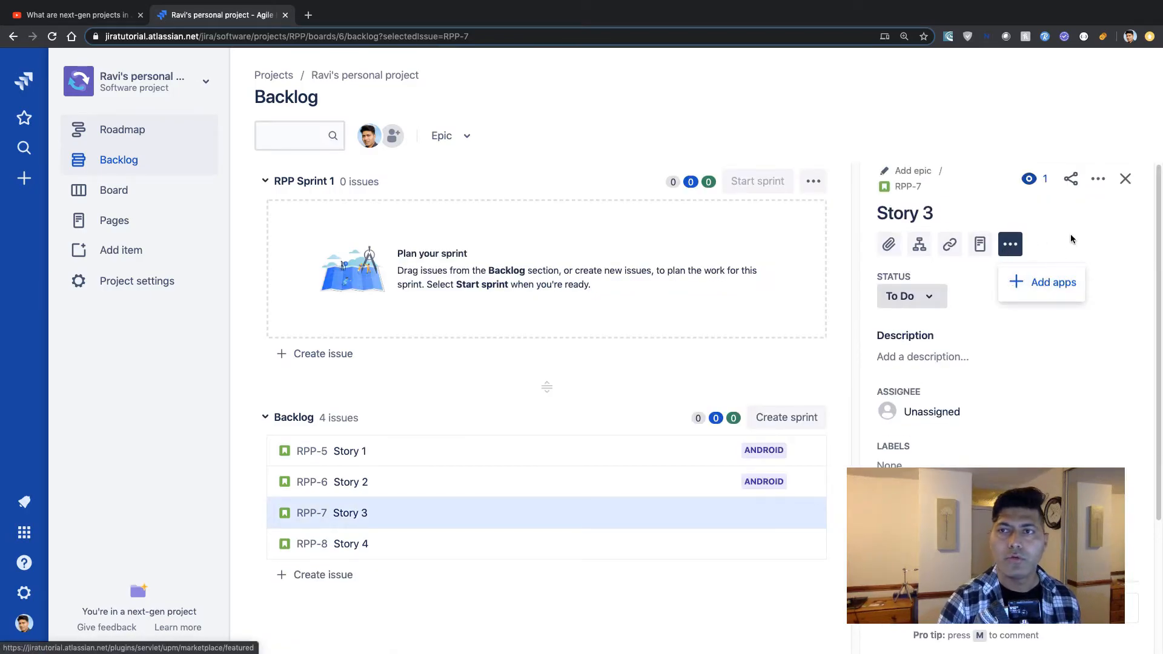
left_click(1098, 181)
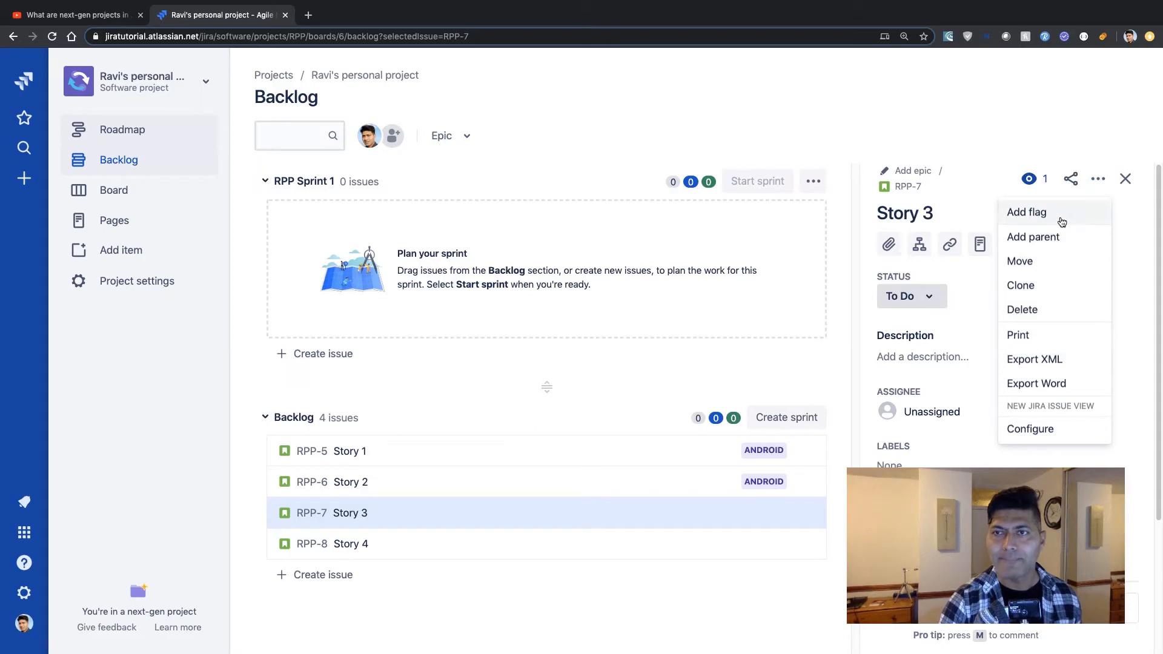
left_click(1054, 240)
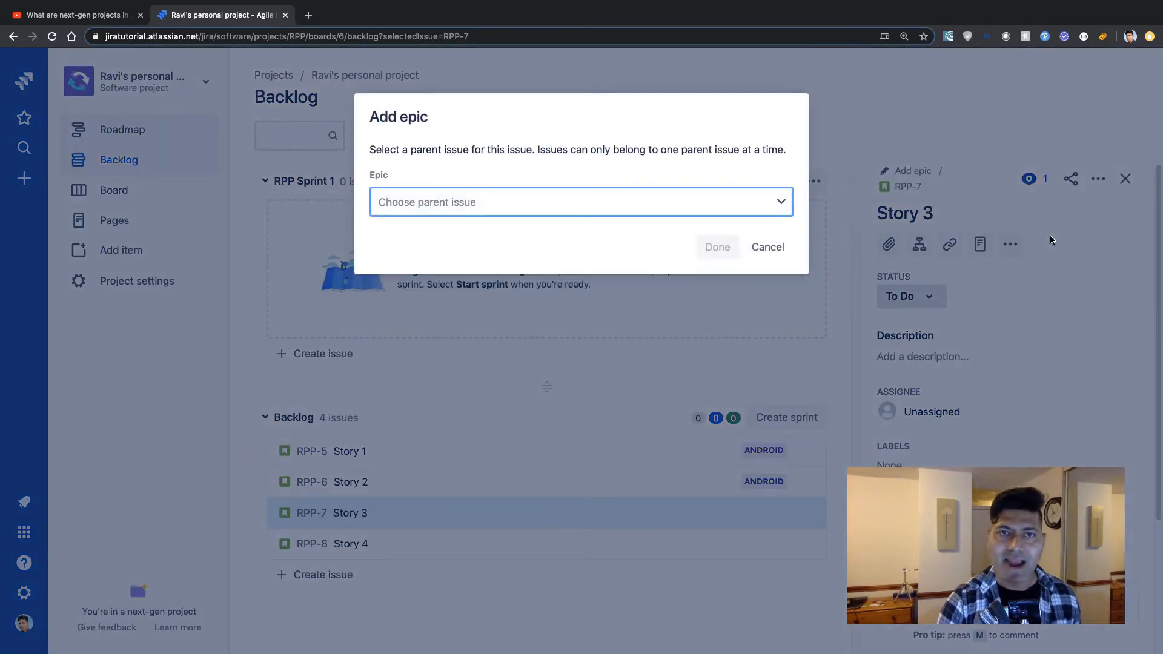
left_click(782, 203)
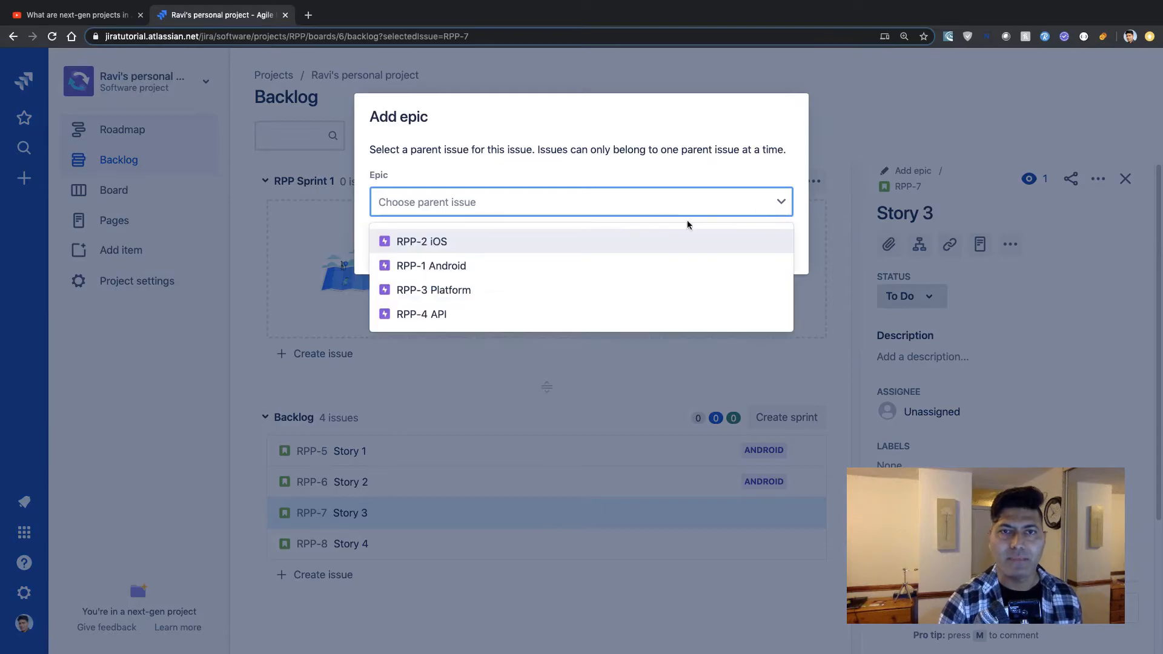
left_click(560, 246)
left_click(713, 248)
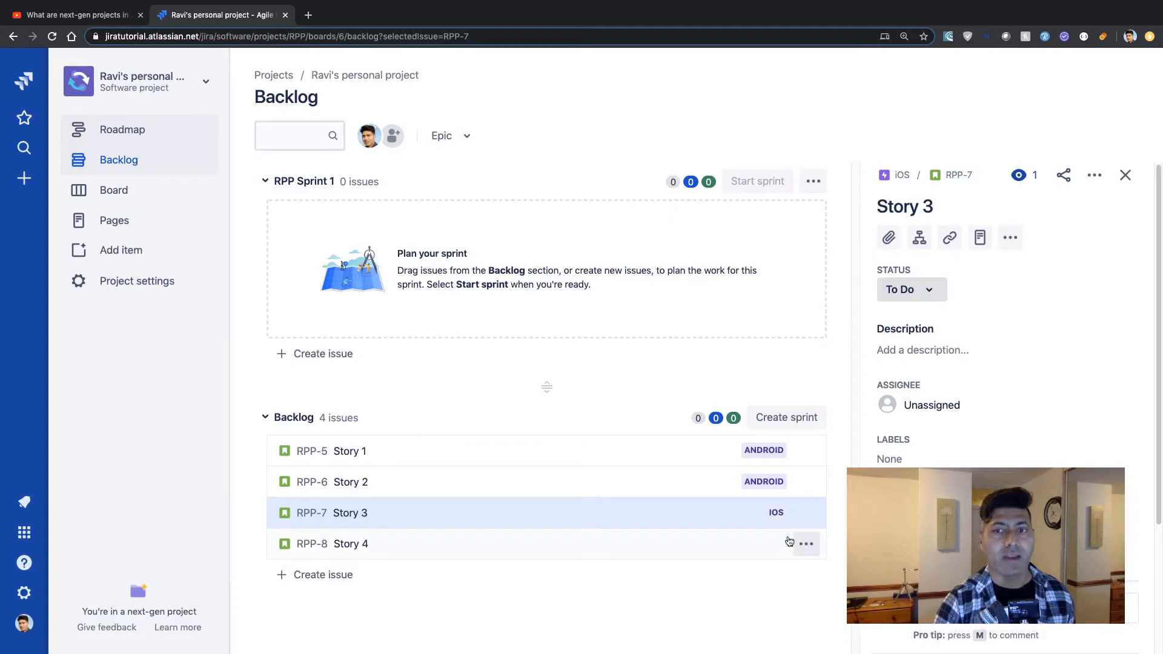
Set the iOS epic as the parent of Story 4.
left_click(806, 545)
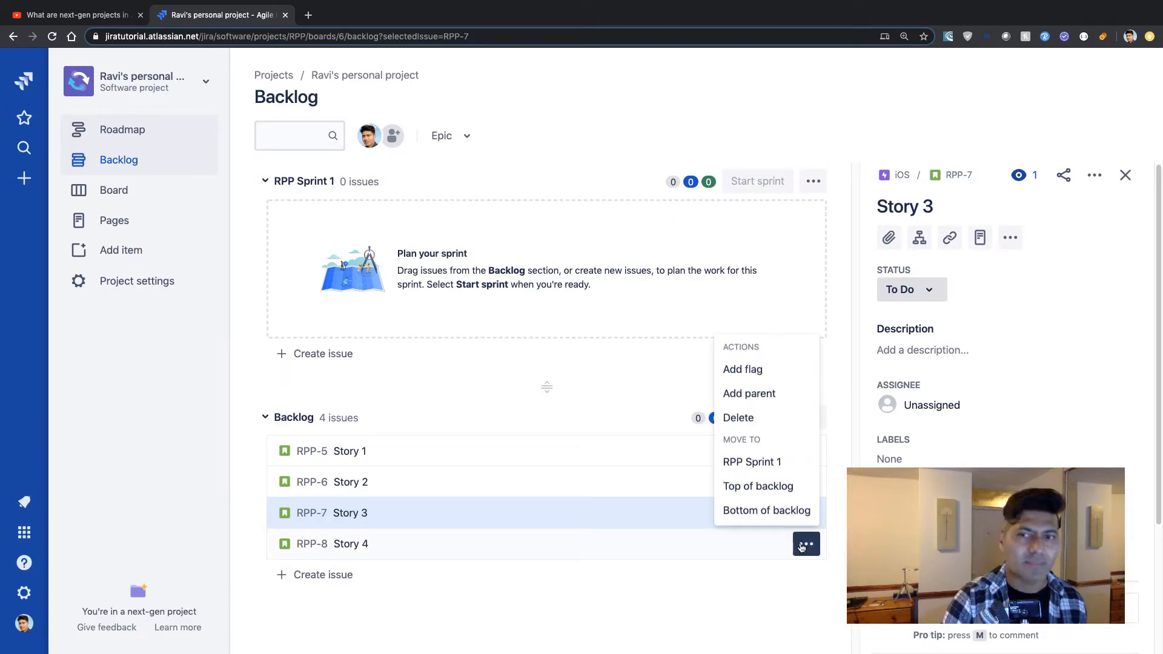
left_click(751, 394)
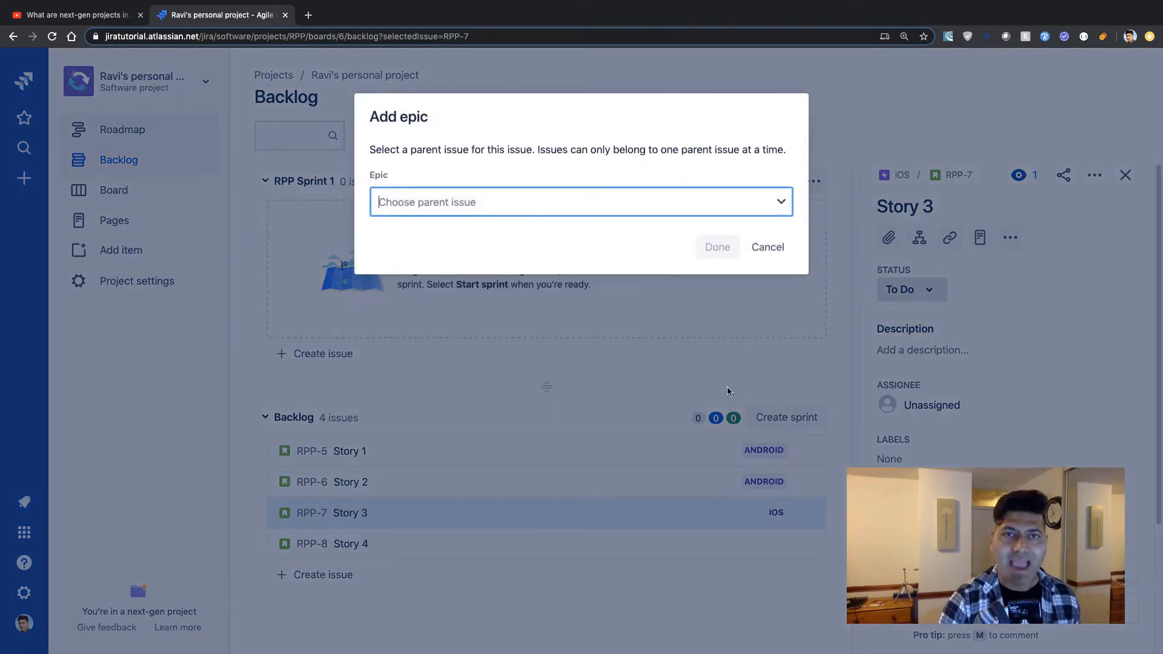
left_click(720, 204)
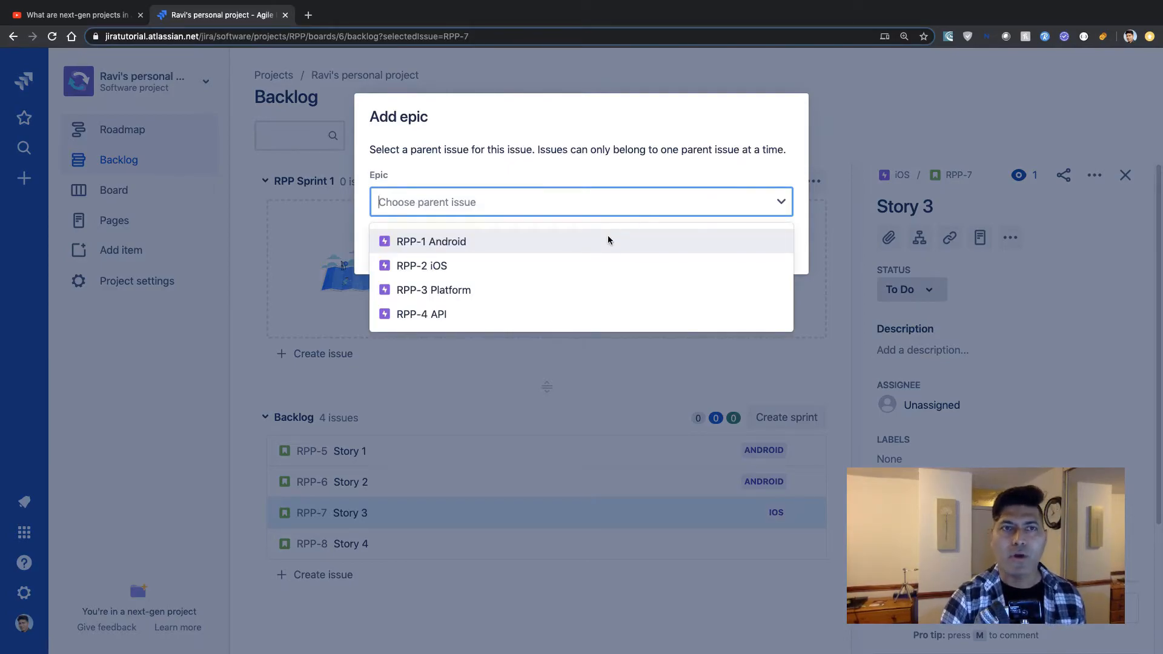
left_click(539, 264)
left_click(729, 255)
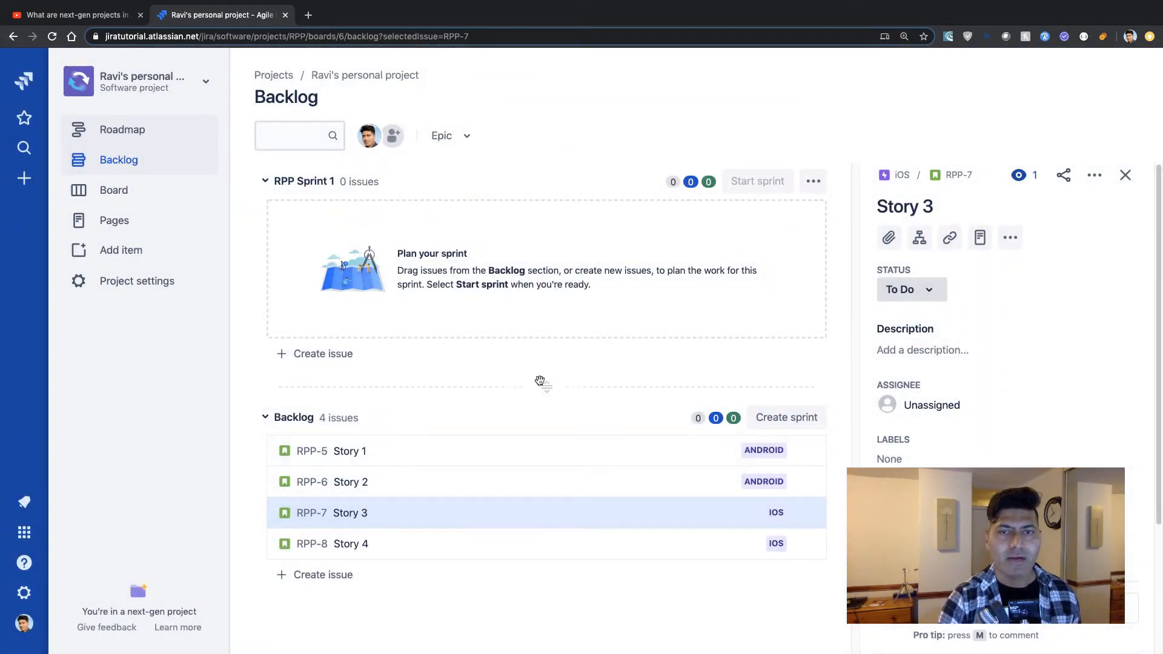
Move Story 1, Story 2 and Story 3 into RPP Sprint 1 by shifting the sprint boundary.
left_click_drag(546, 388, 533, 541)
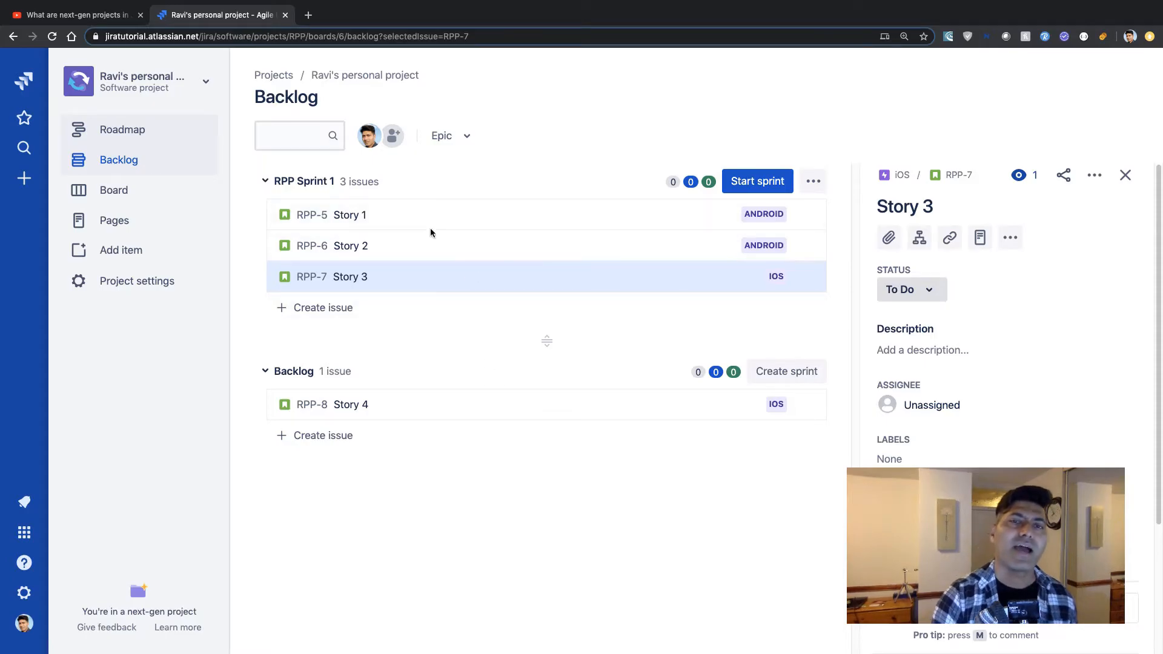
mouse_move(391, 235)
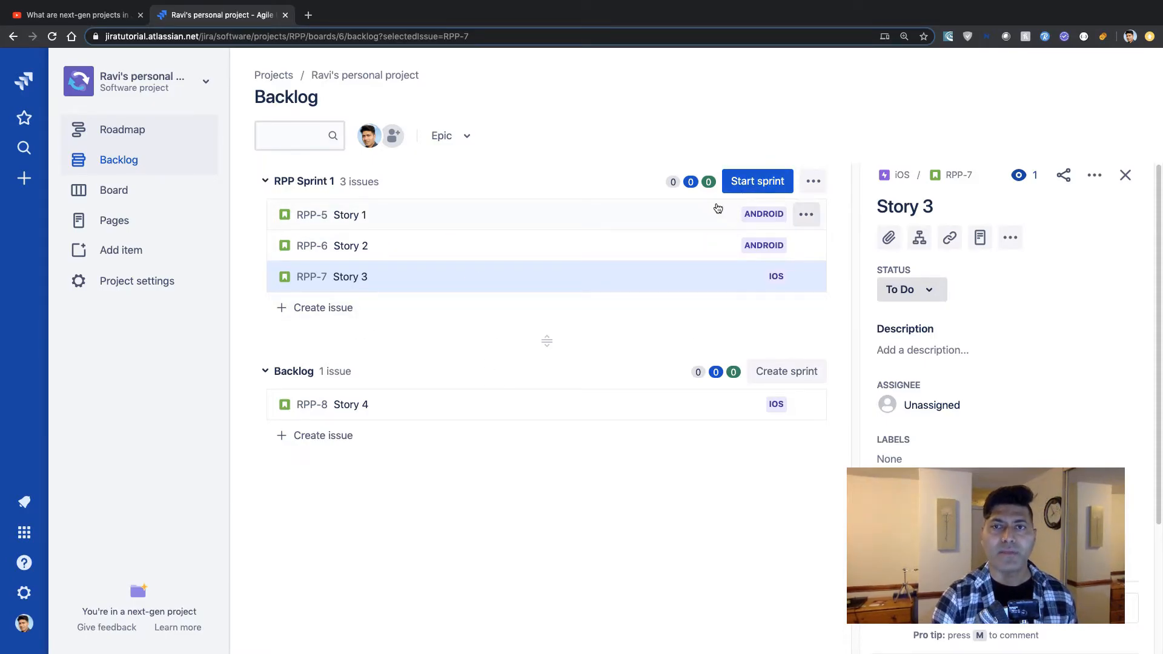
Set Story 1's story point estimate to 3.
left_click(619, 224)
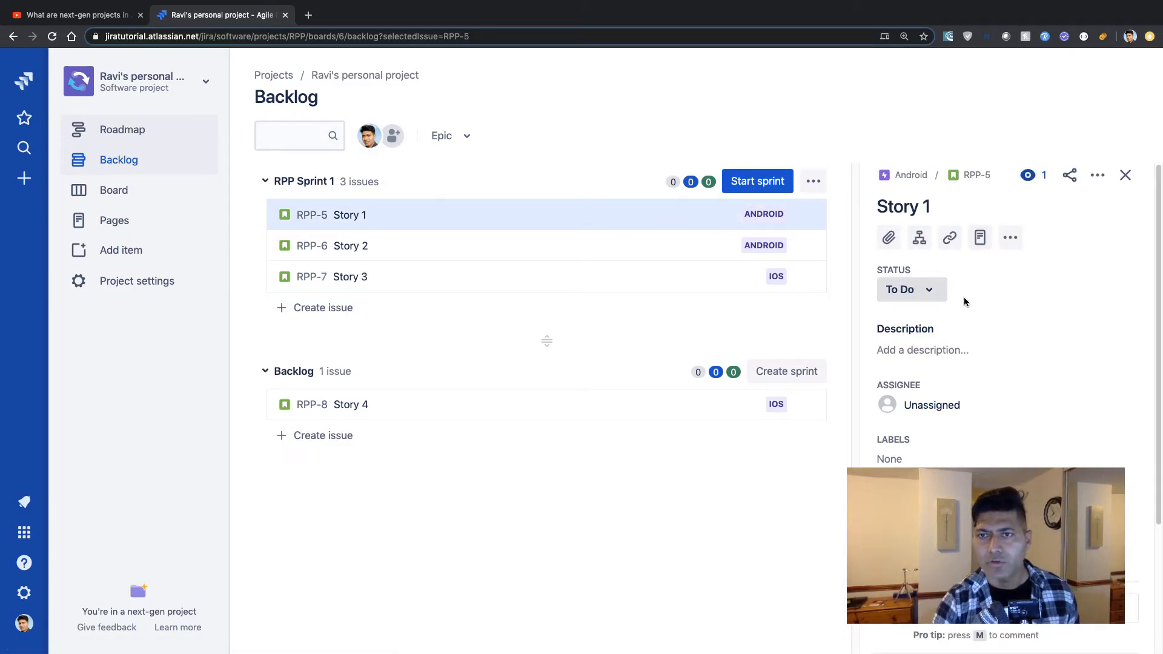
scroll(951, 417, "down", 3)
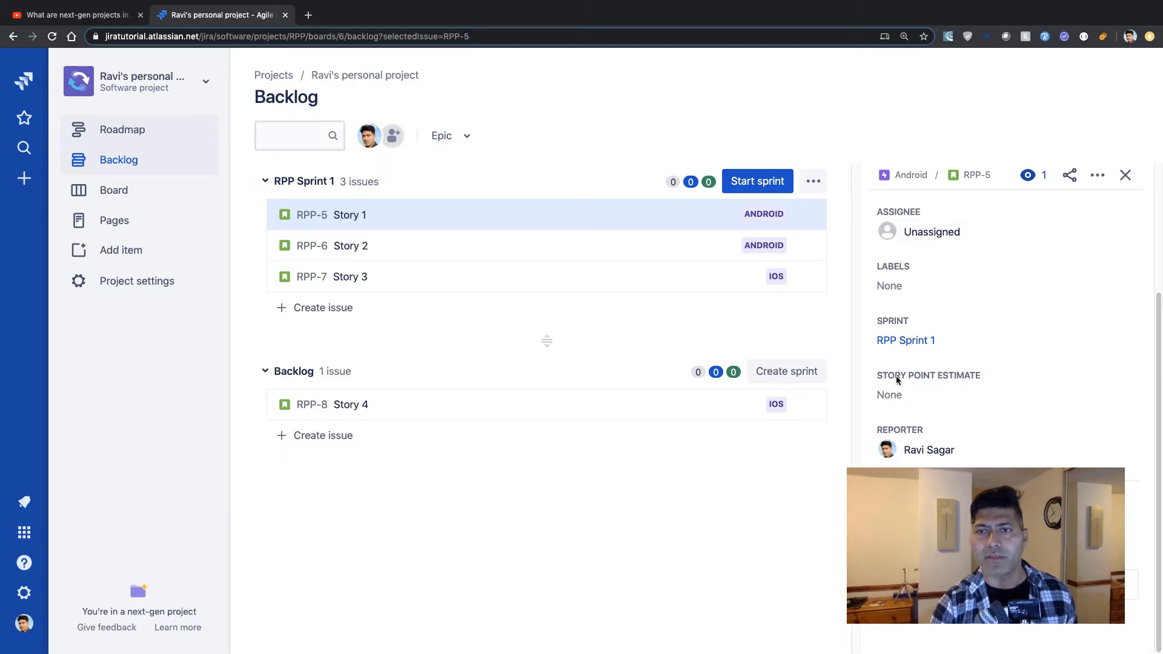
left_click(892, 397)
type("3")
key("Return")
left_click(1046, 330)
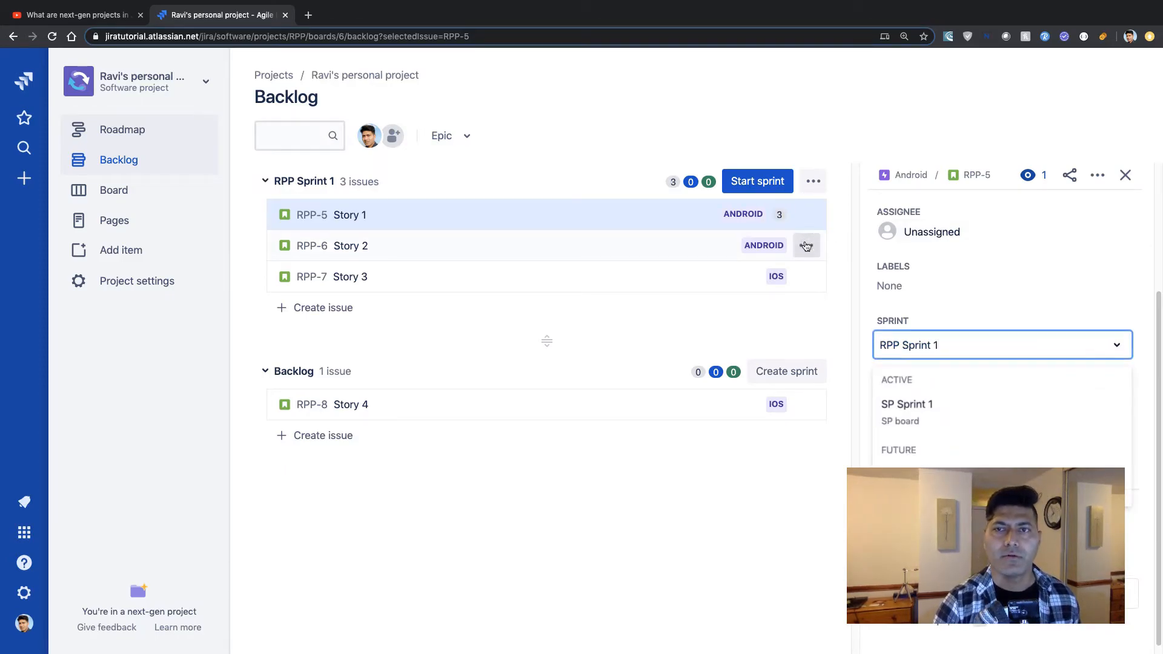
Set Story 2's story point estimate to 4.
left_click(678, 246)
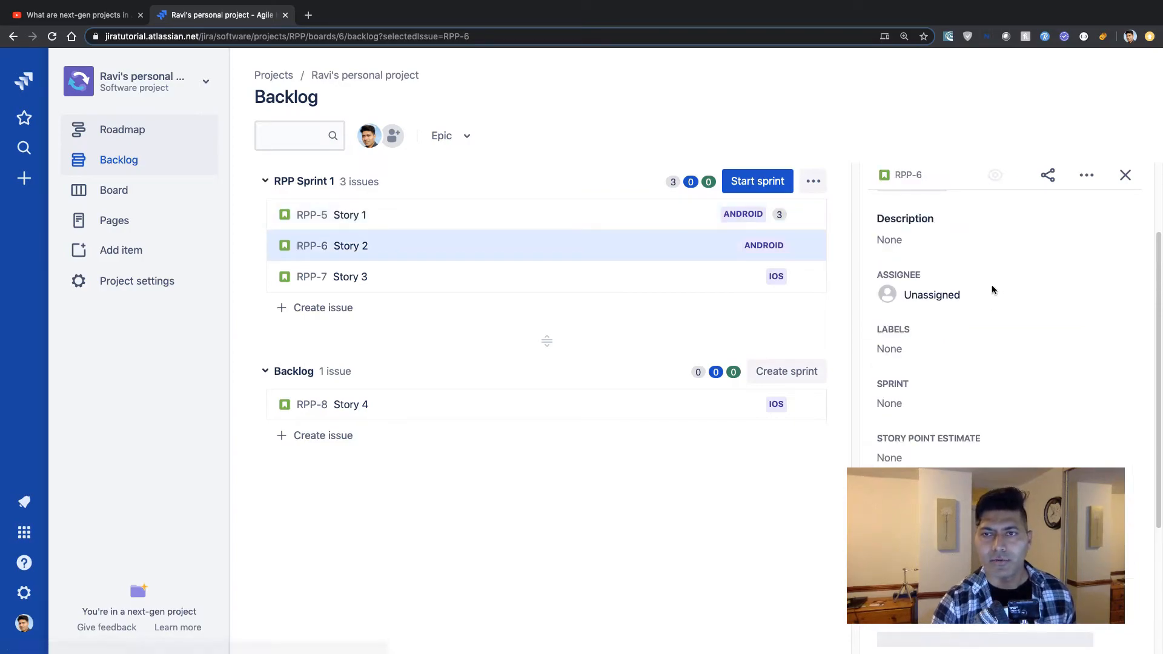
left_click(915, 455)
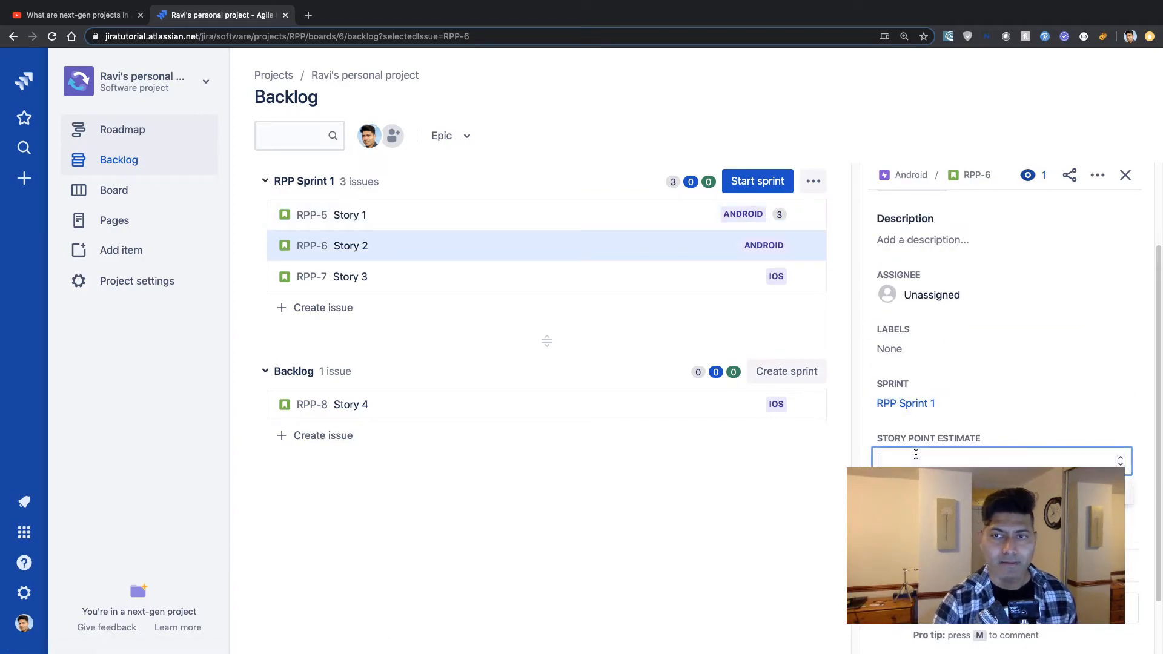
type("4")
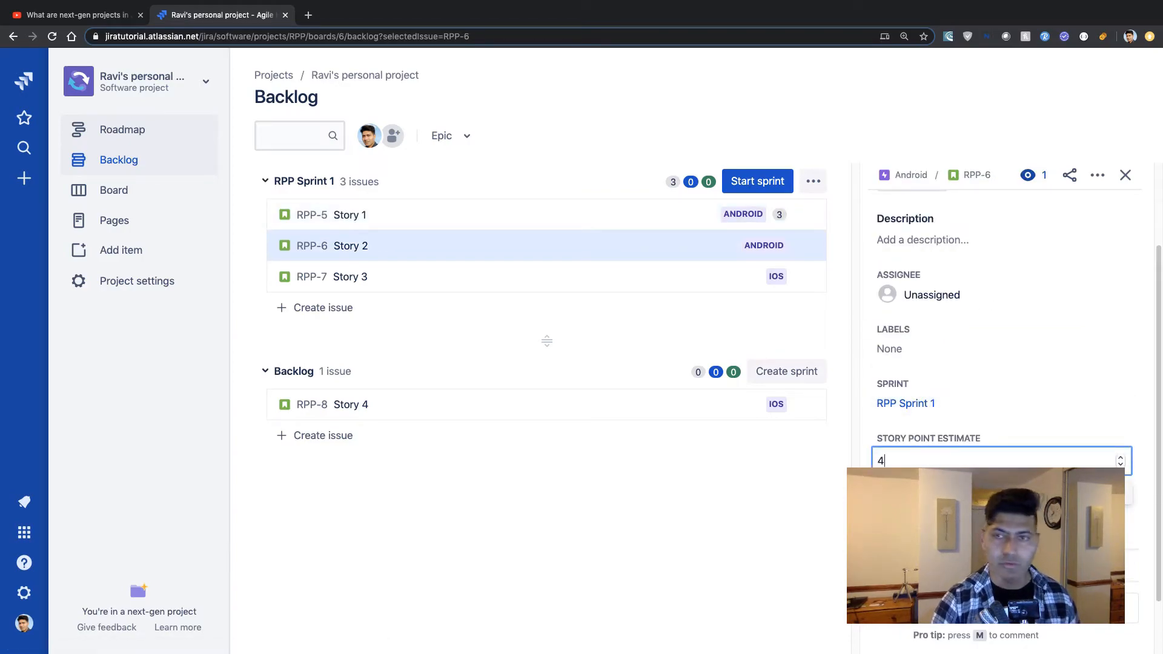
left_click(1008, 393)
left_click(806, 453)
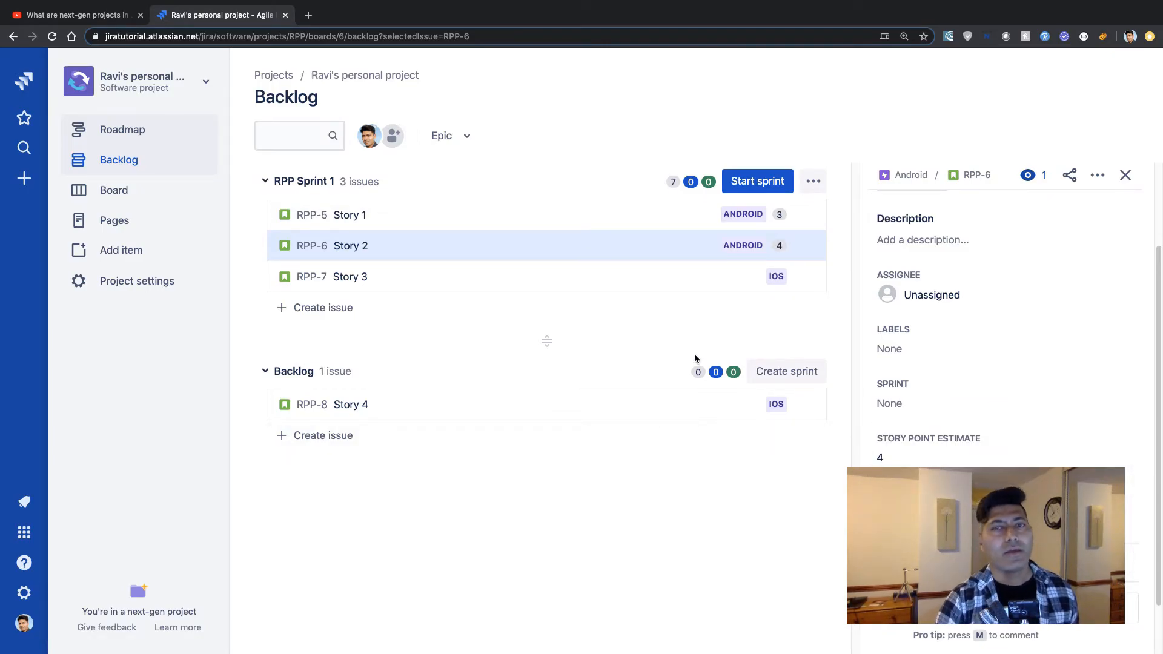
Start RPP Sprint 1 with a two-week duration and no sprint goal.
left_click(753, 184)
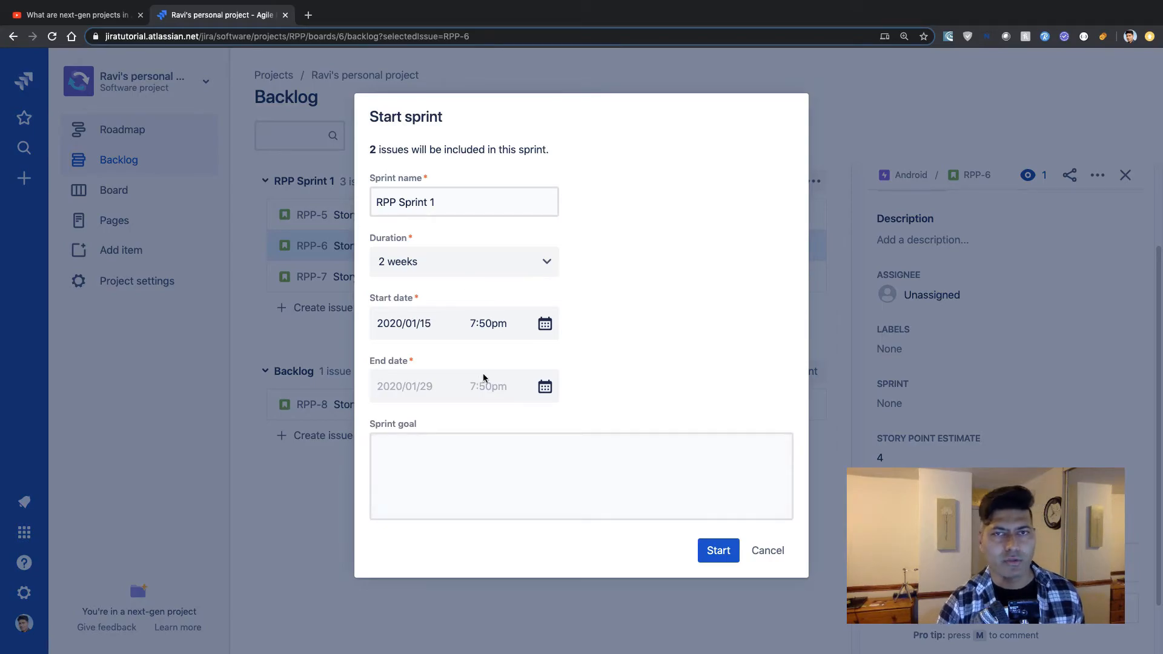
left_click(594, 480)
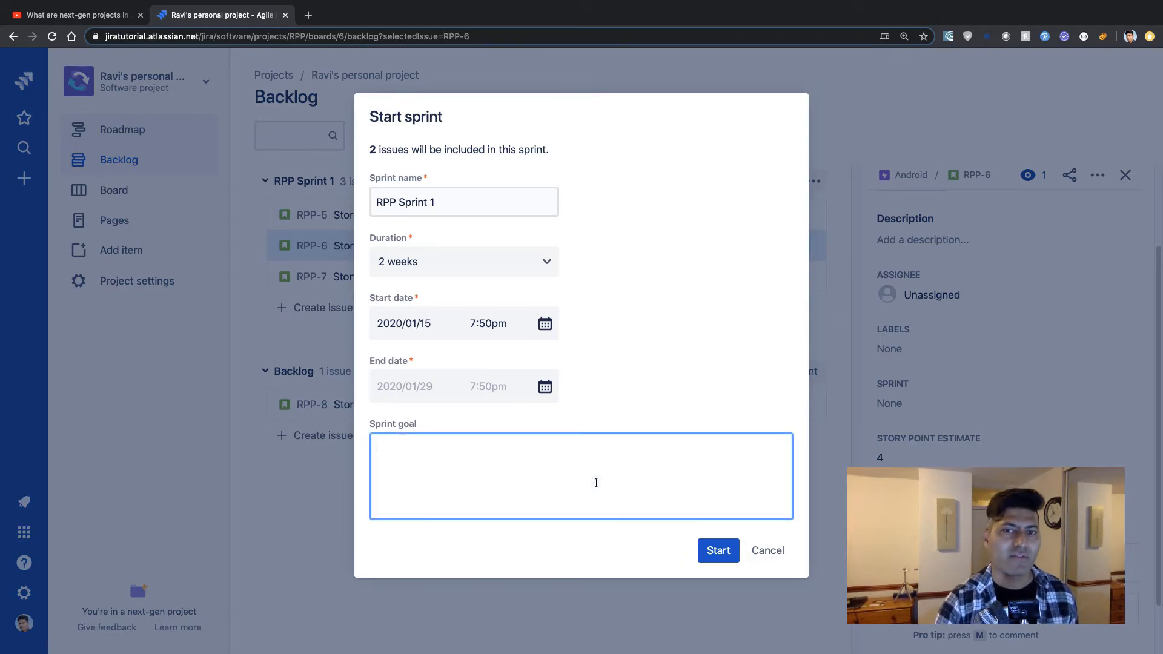
left_click(719, 555)
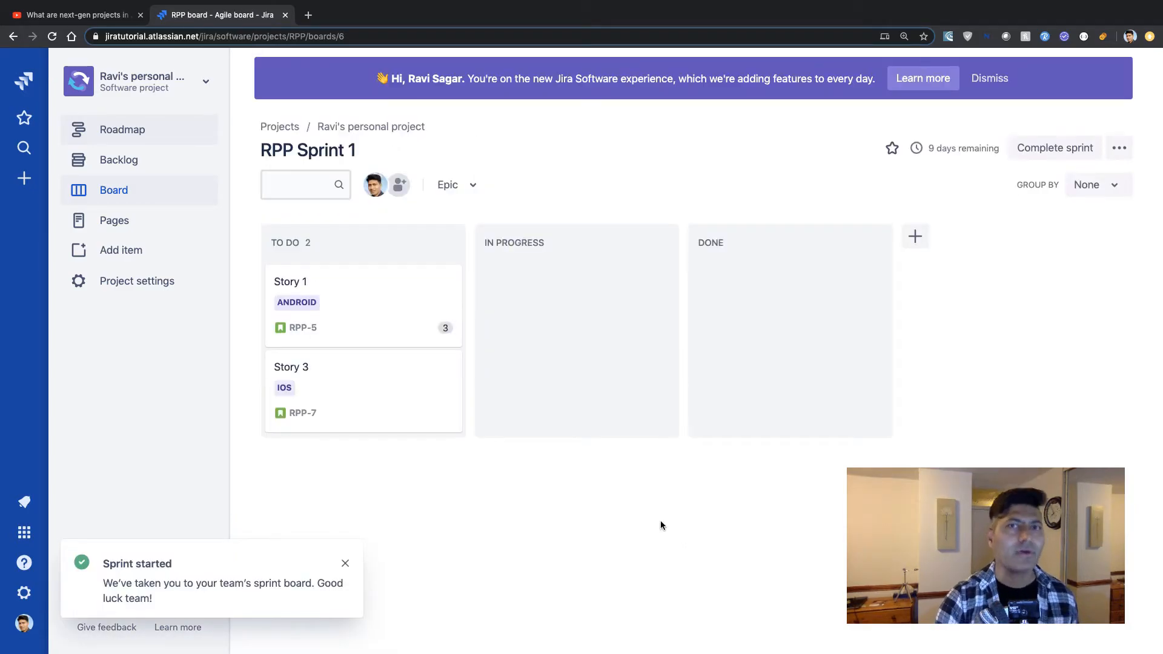
Move Story 1 to In Progress on the sprint board.
left_click_drag(387, 317, 598, 318)
Begin adding a board rule of the type Assign an issue to someone.
left_click(1119, 148)
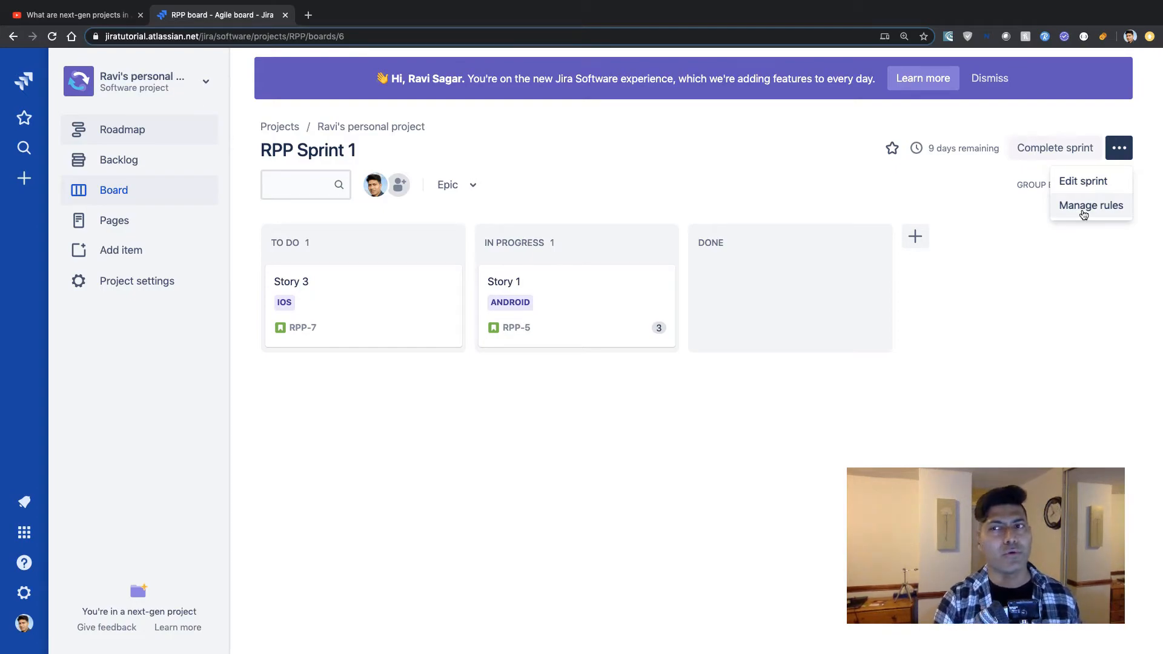
left_click(1125, 126)
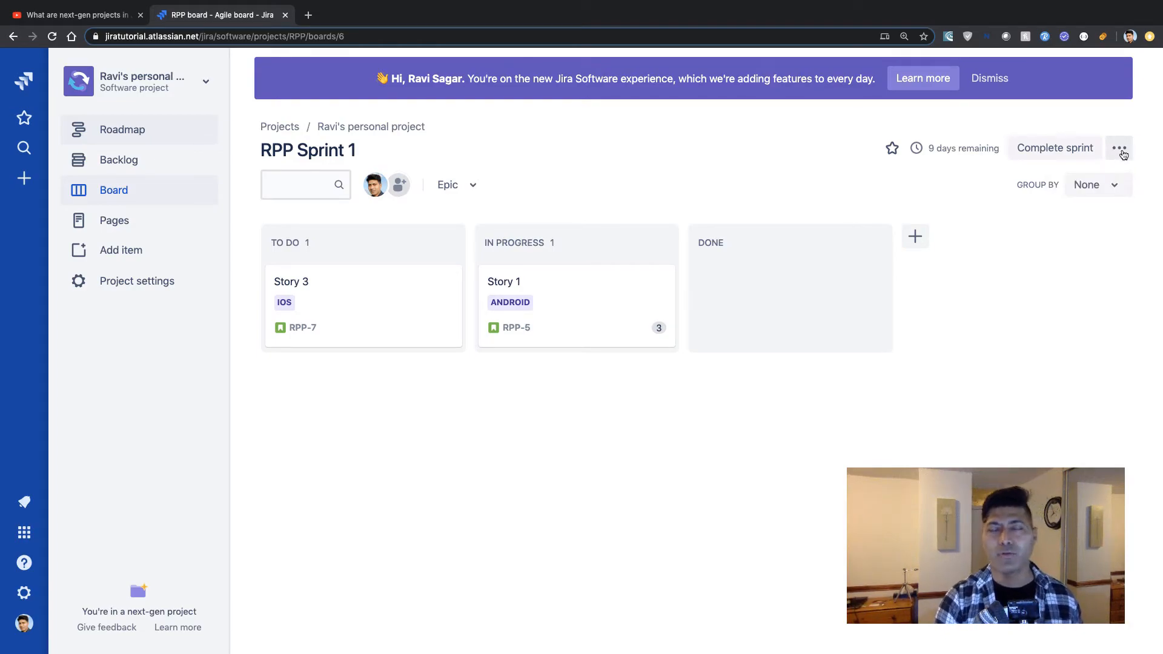
left_click(1121, 152)
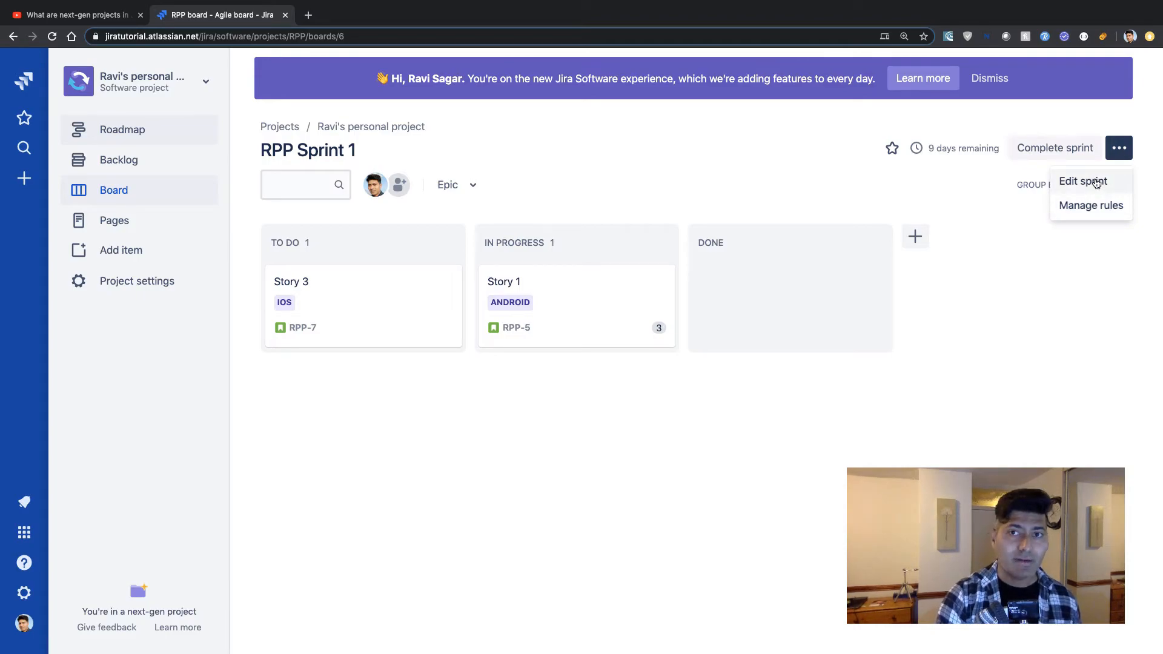
left_click(1090, 206)
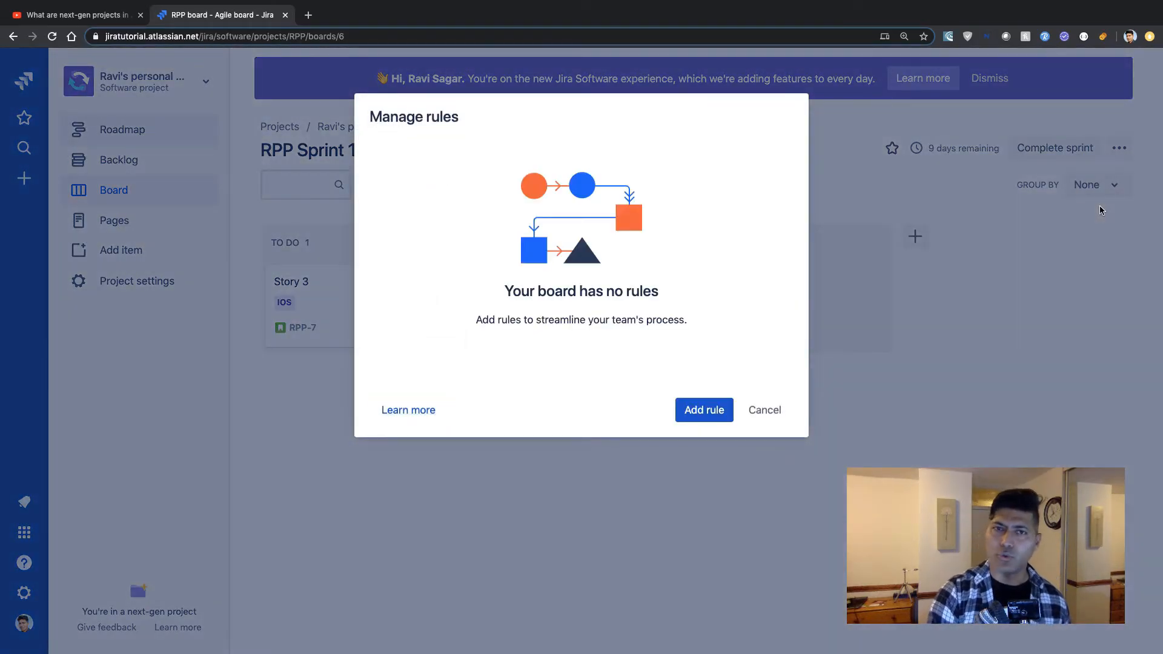
left_click(714, 411)
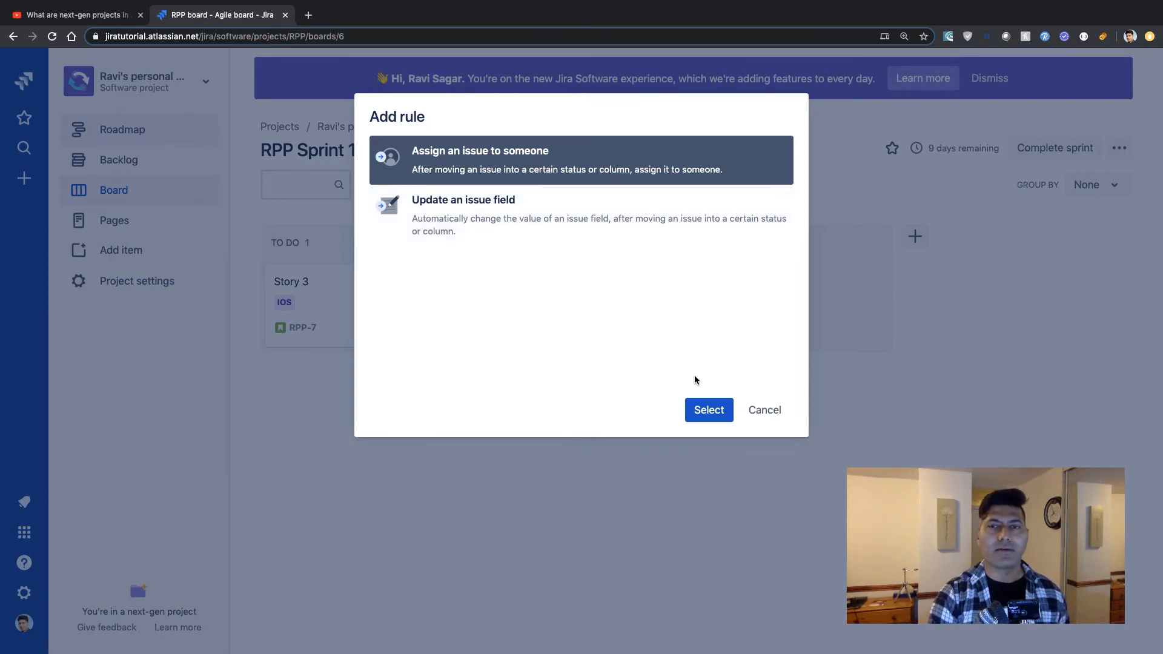
left_click(724, 411)
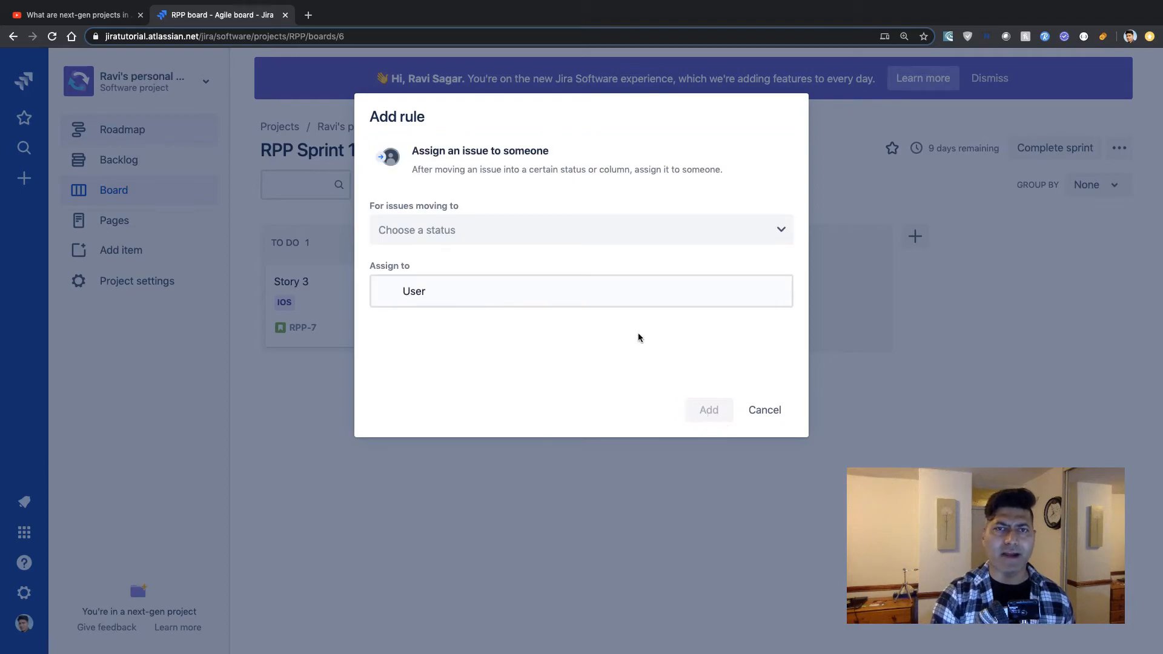
Configure the rule to assign issues moving to In Progress to the current user, and add it.
left_click(611, 230)
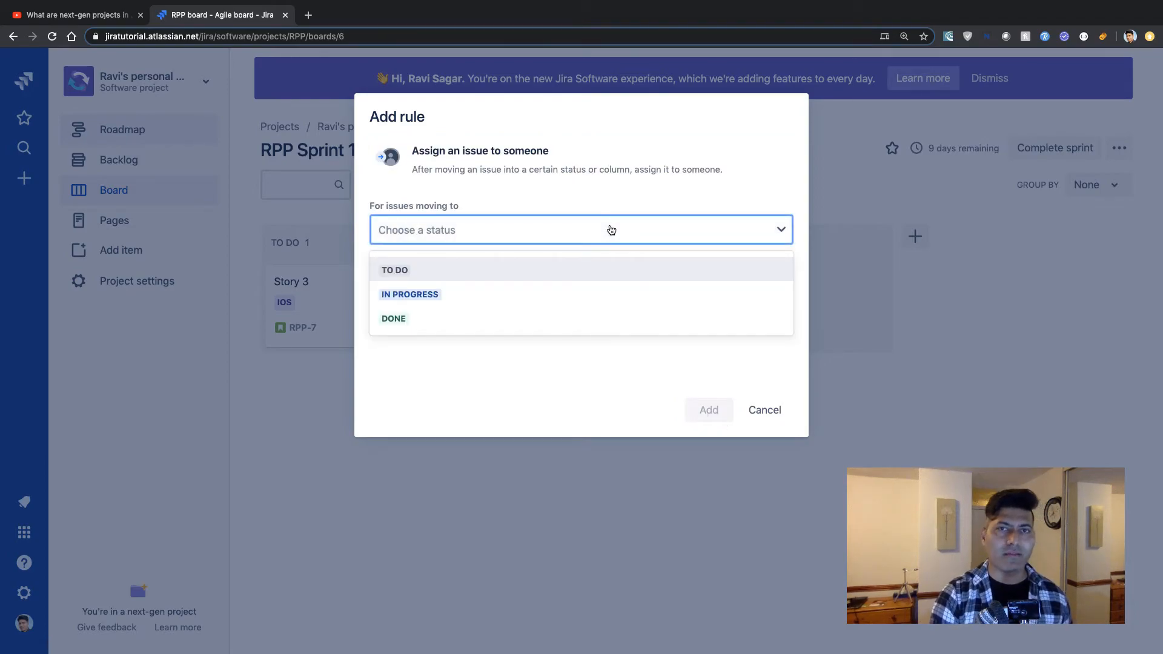
left_click(639, 190)
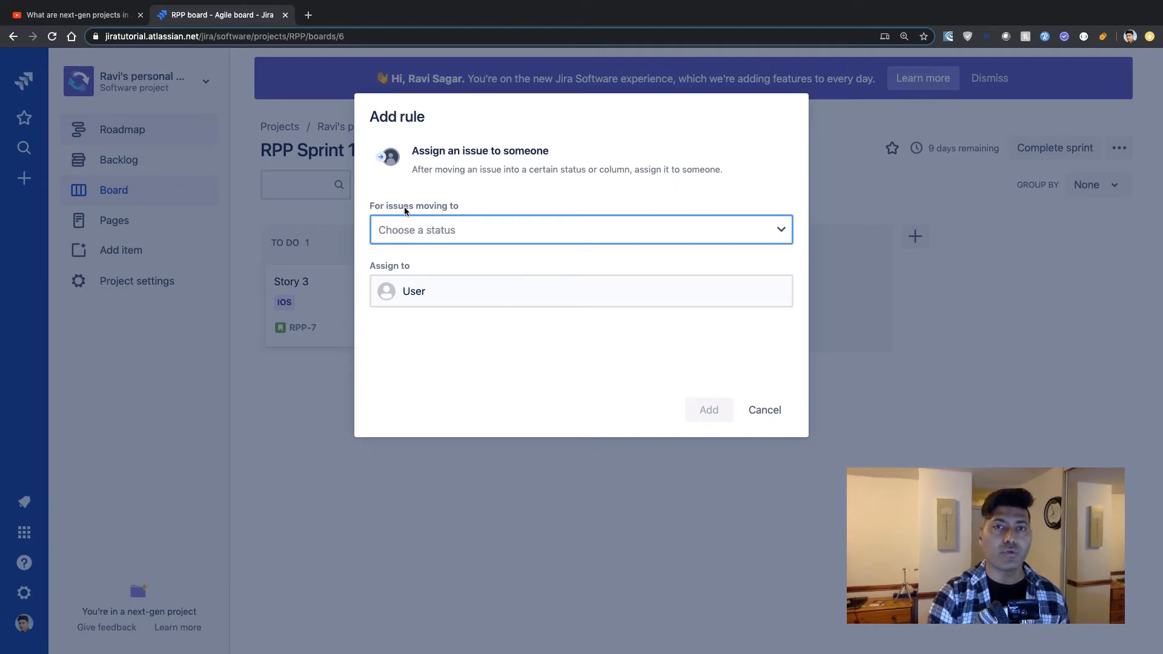
left_click(473, 228)
left_click(411, 296)
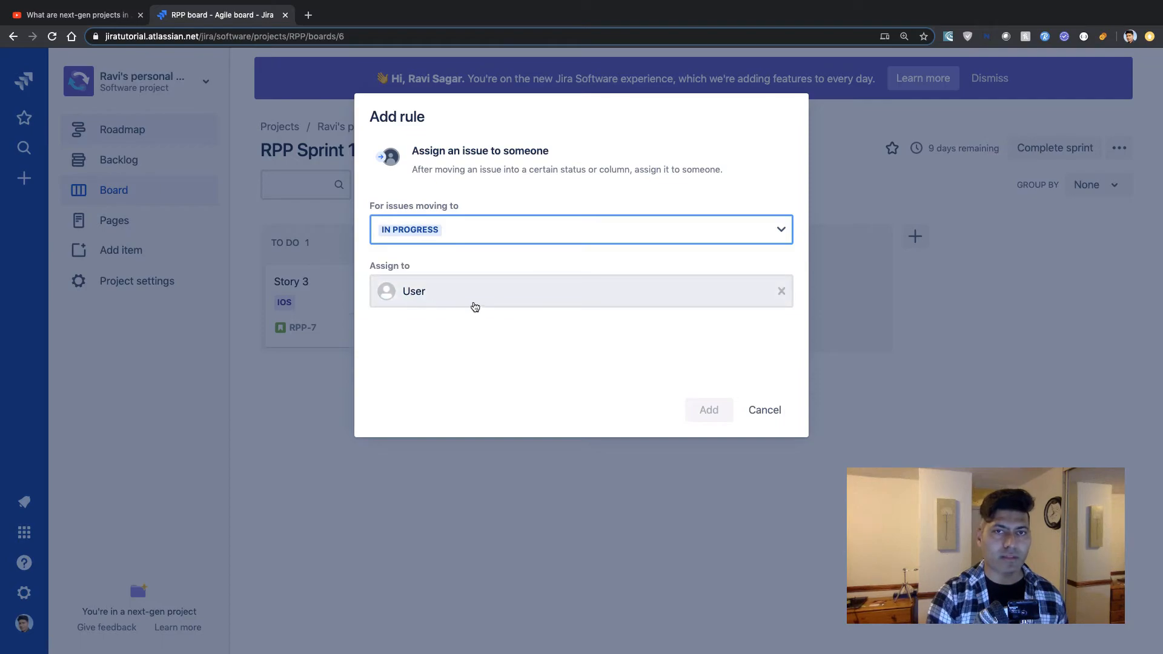
left_click(472, 301)
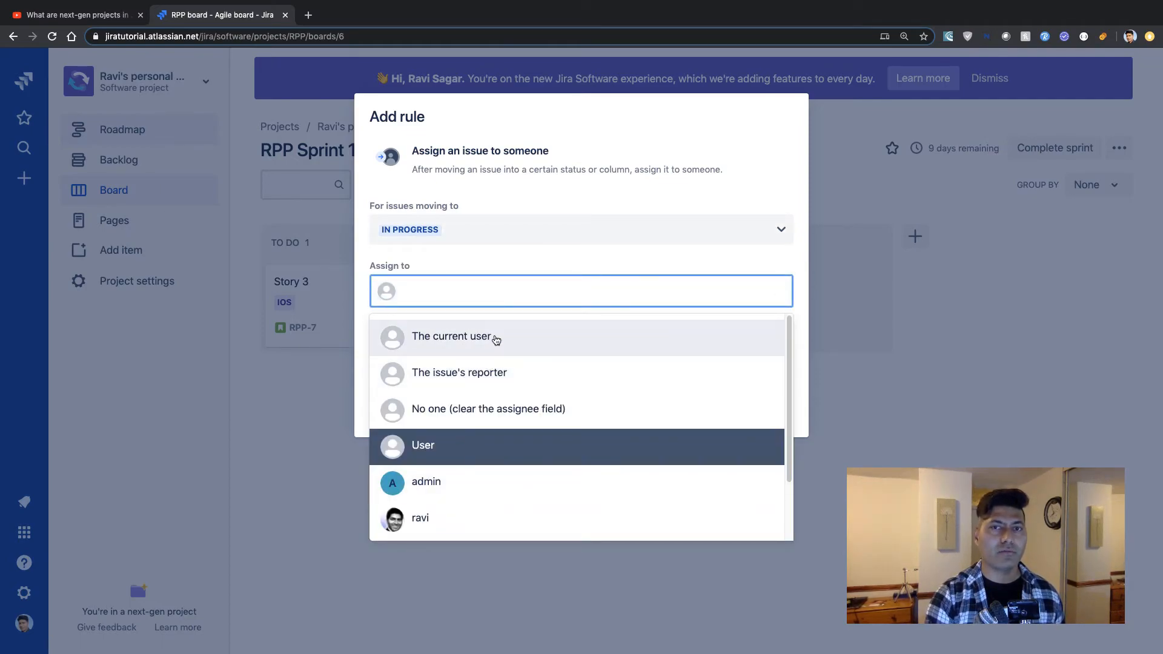
left_click(496, 338)
left_click(716, 408)
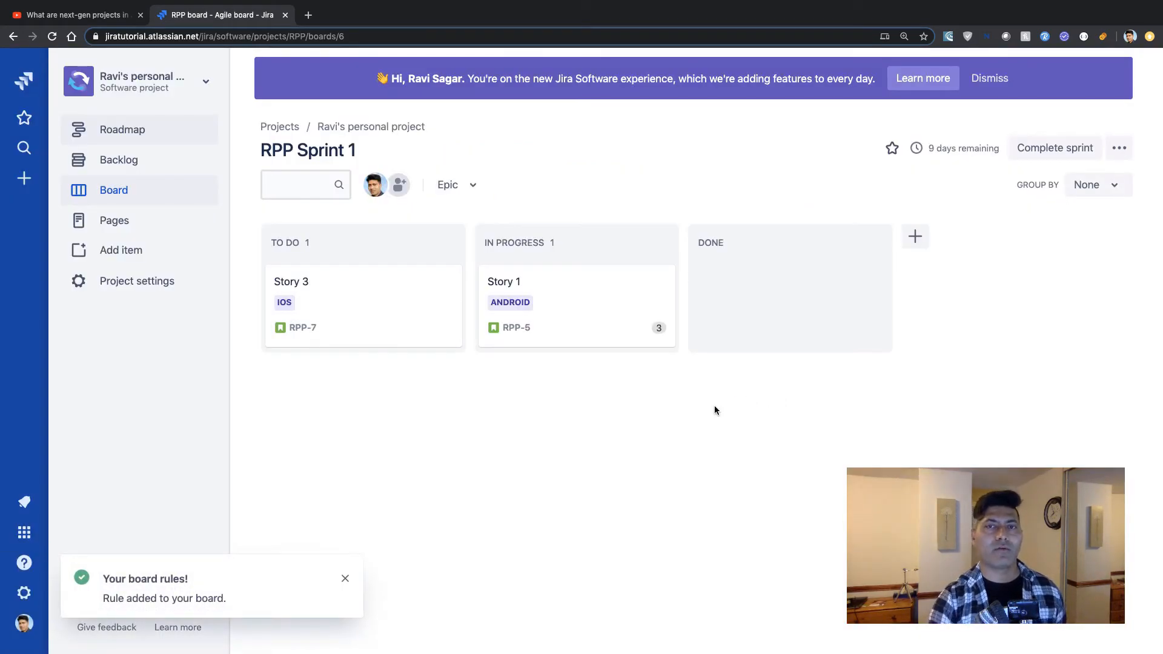
Move Story 3 to In Progress on the sprint board.
left_click_drag(381, 294, 582, 310)
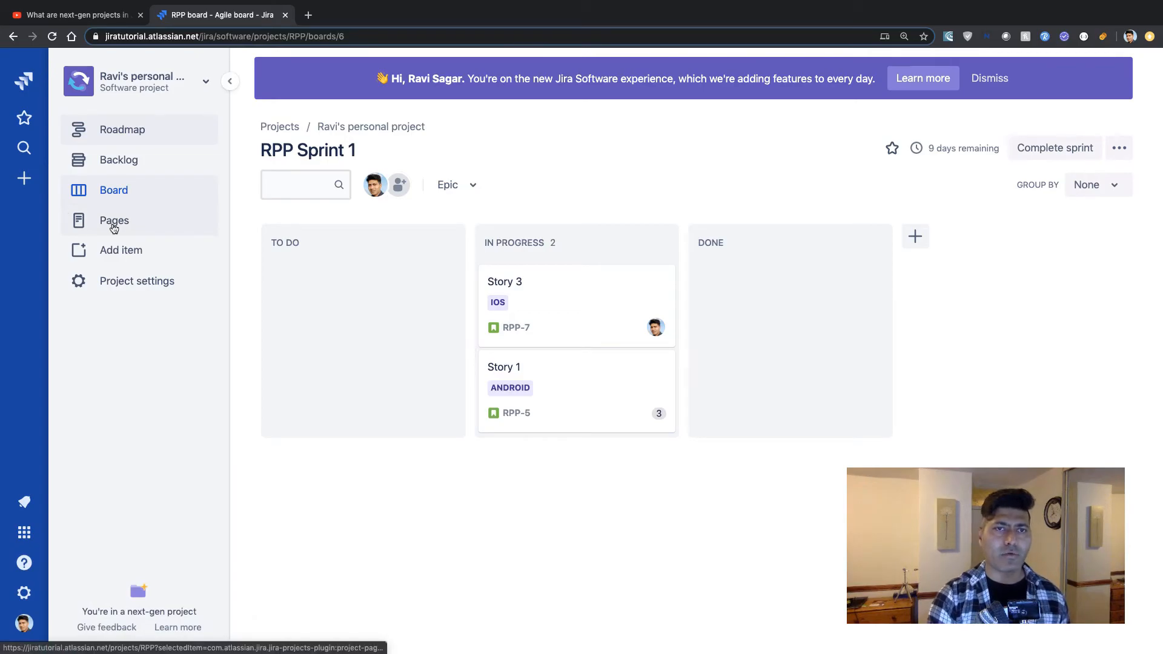
Review the options for adding an item to the project.
left_click(126, 251)
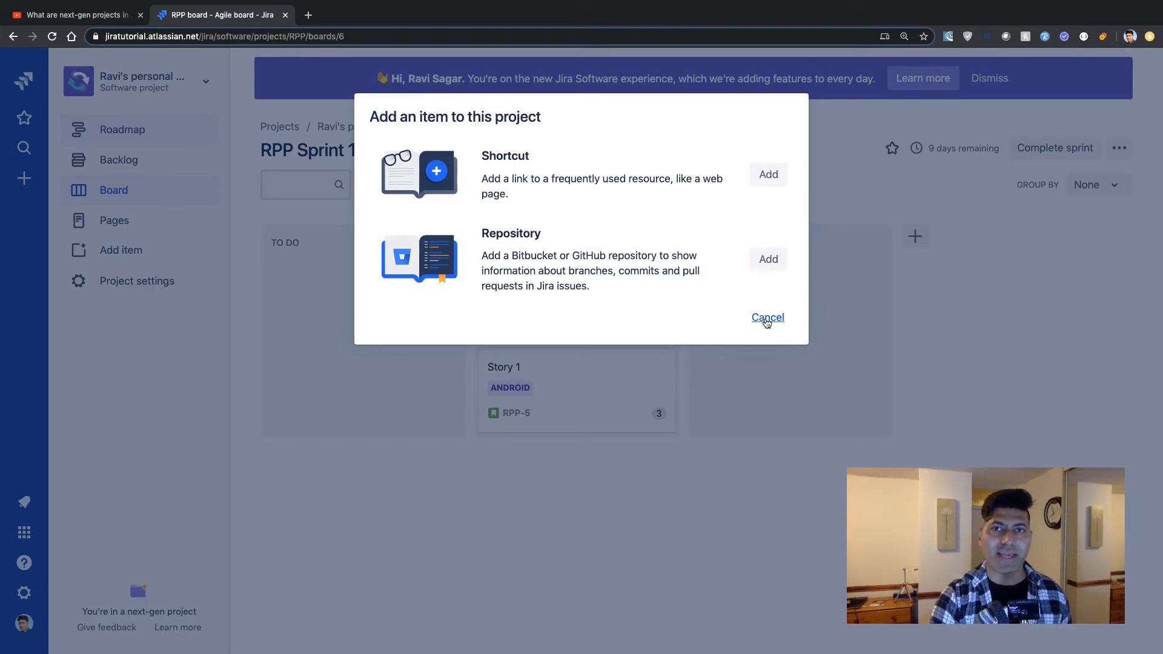
left_click(767, 321)
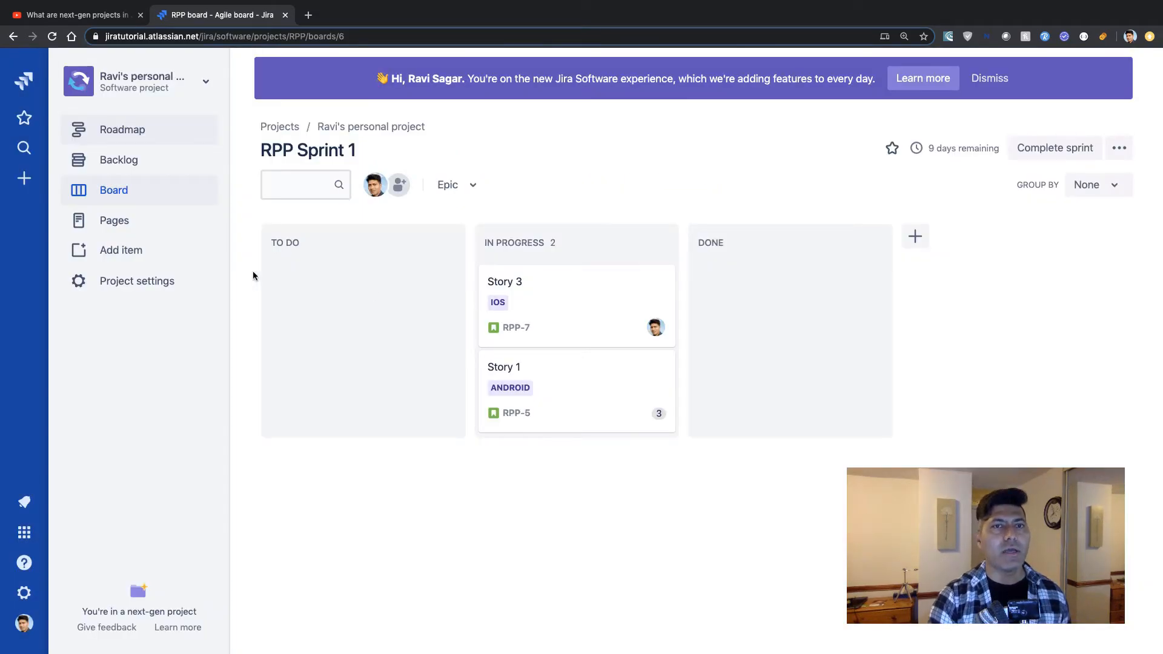
Browse the project settings' Details, Access and Issue types pages.
left_click(163, 284)
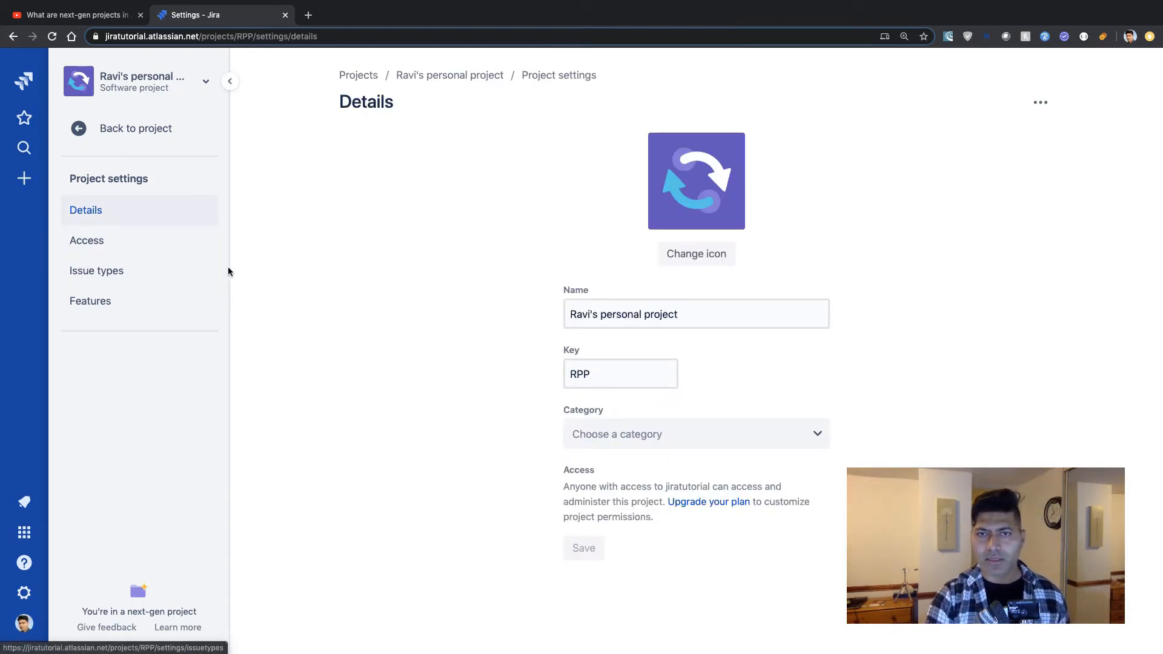
left_click(148, 251)
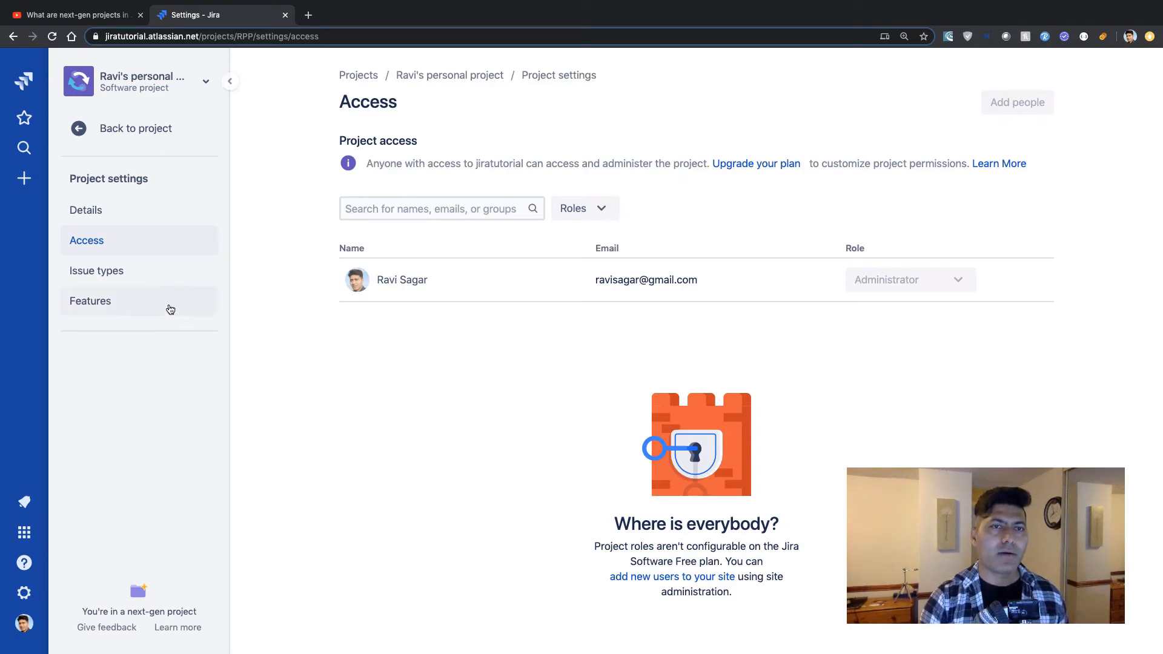
left_click(149, 271)
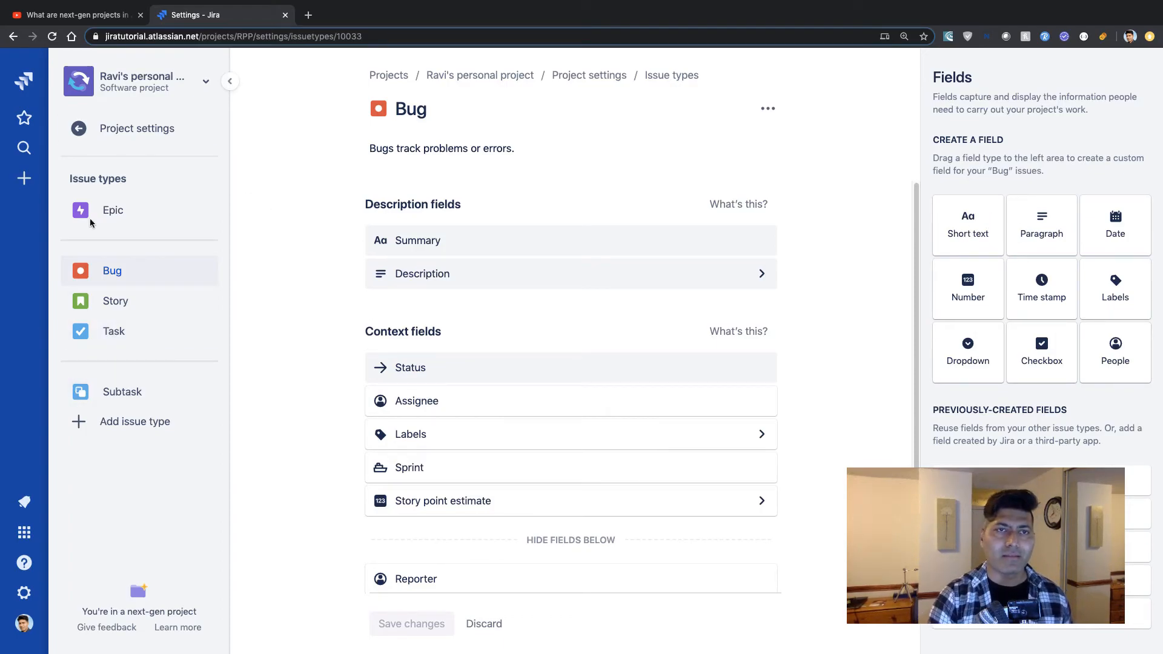
left_click(77, 132)
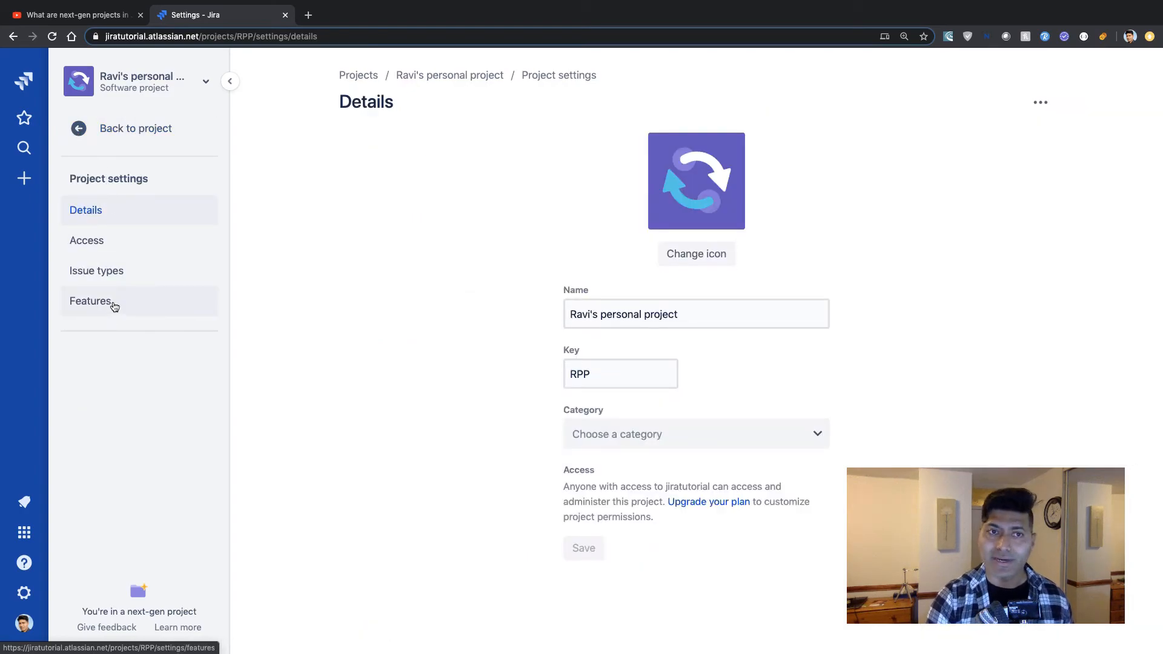
Enable the Reports and Releases & versioning features in the project settings.
left_click(113, 307)
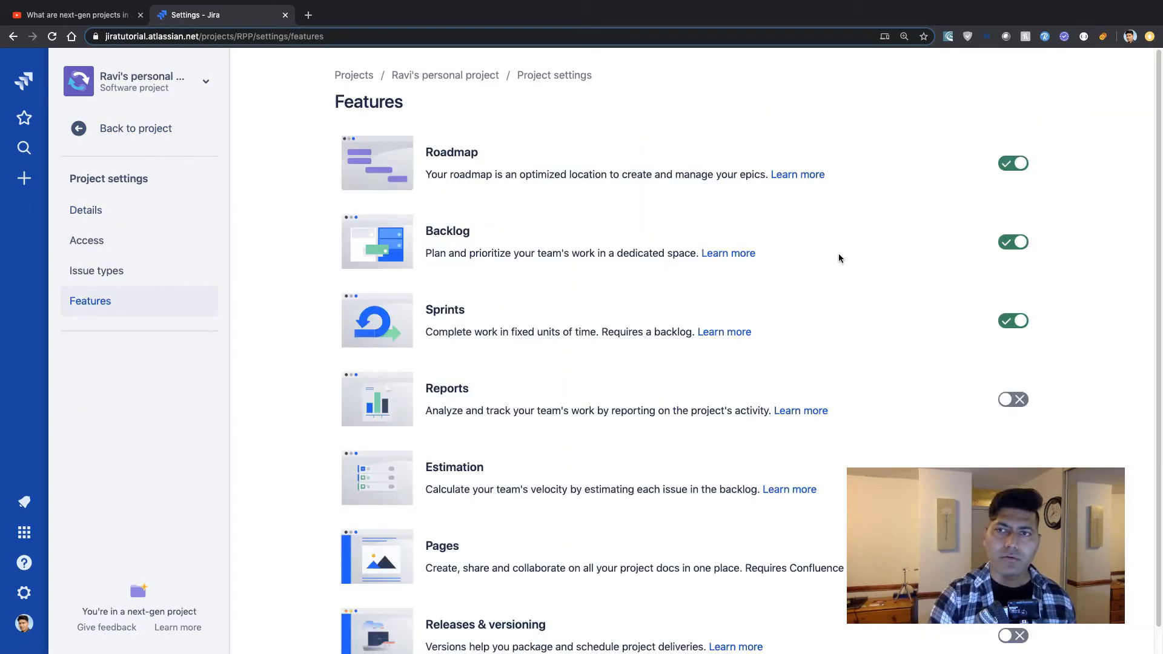
scroll(997, 343, "down", 1)
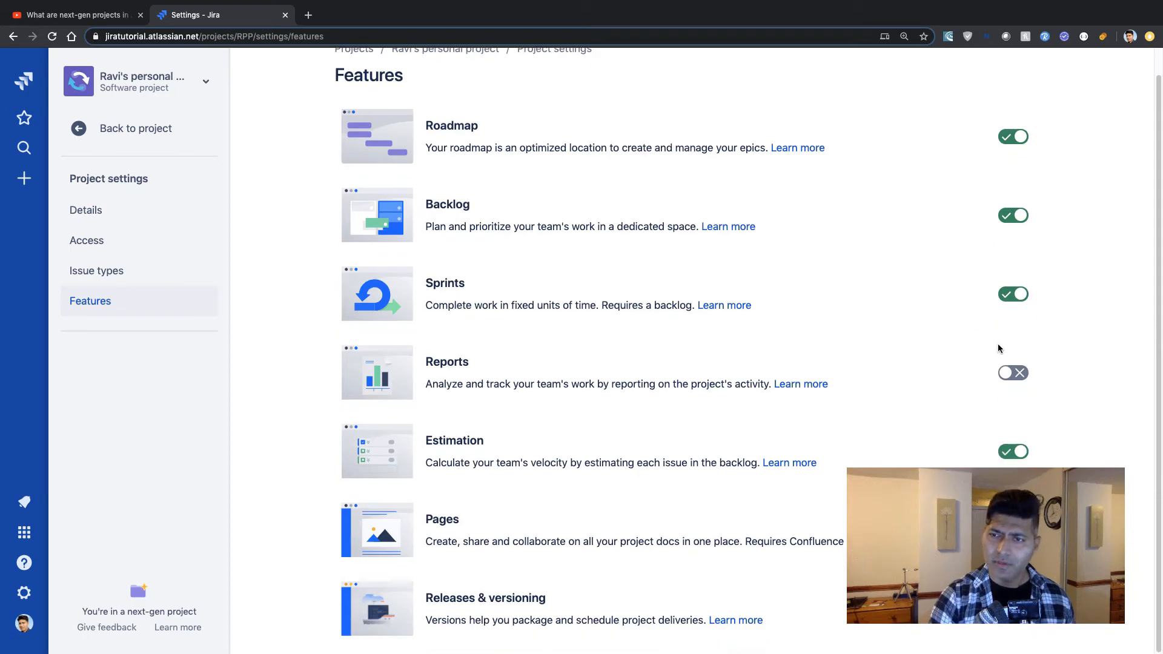
left_click(1015, 373)
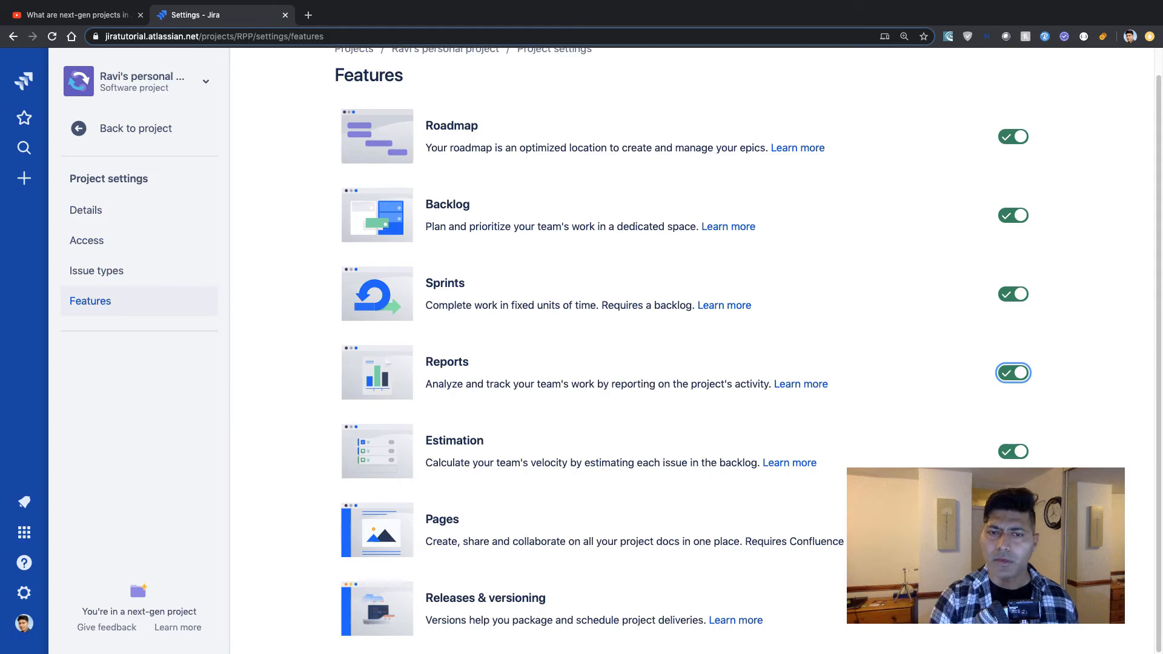
left_click(1013, 609)
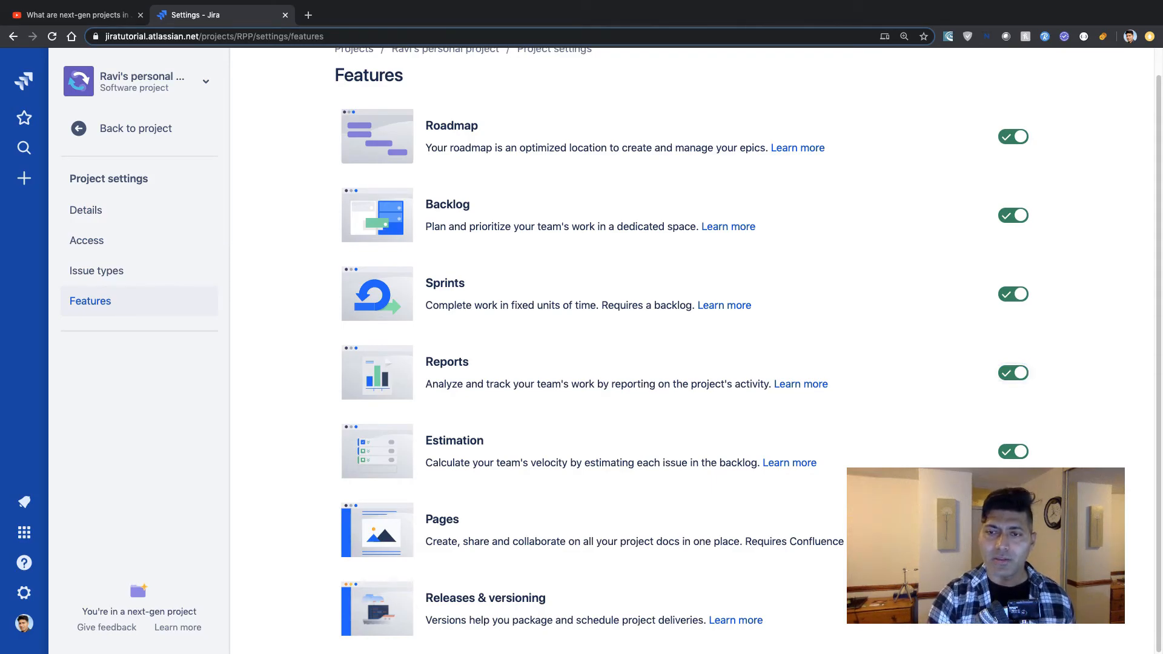
Return to the project and open the Roadmap.
scroll(638, 470, "up", 1)
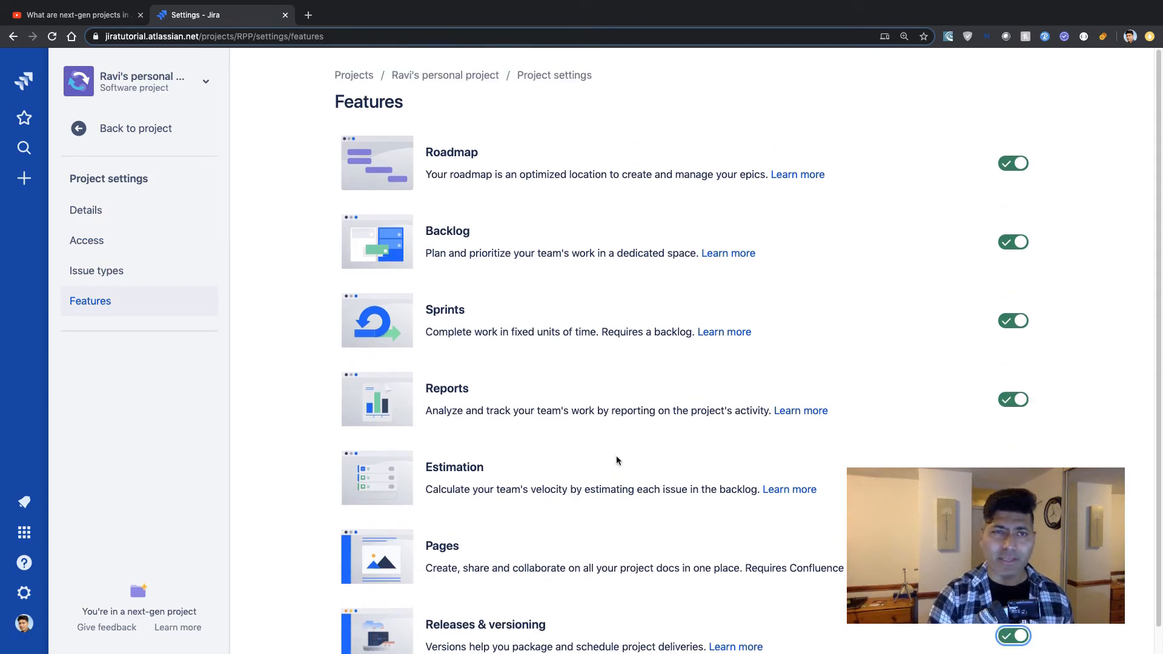
left_click(81, 132)
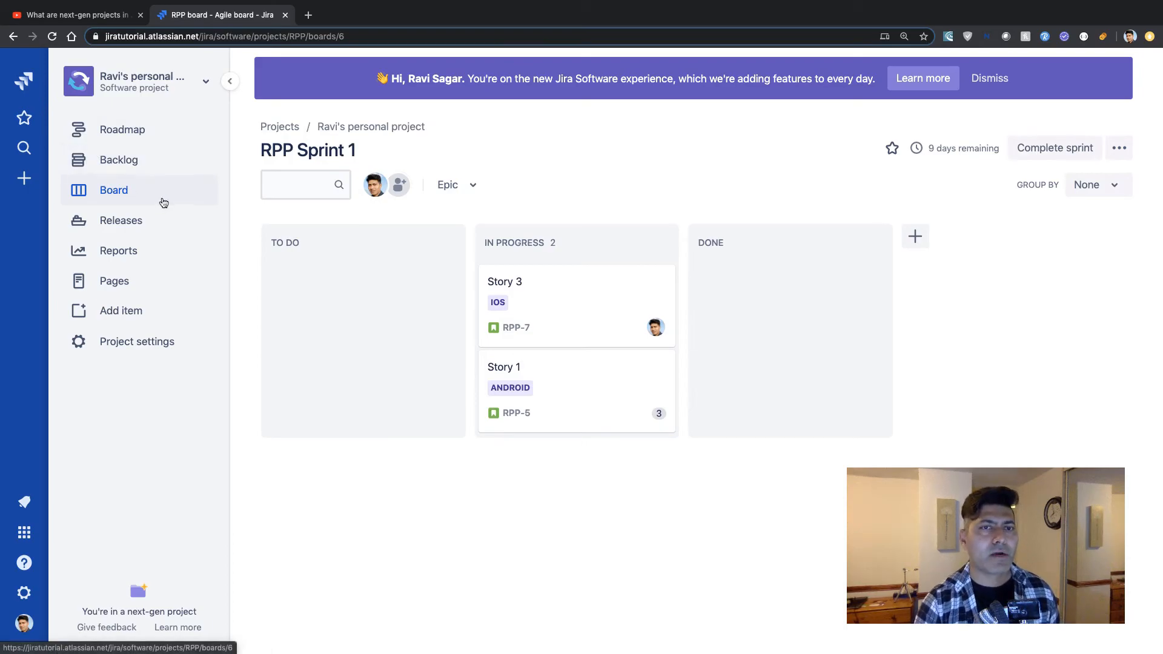
left_click(149, 130)
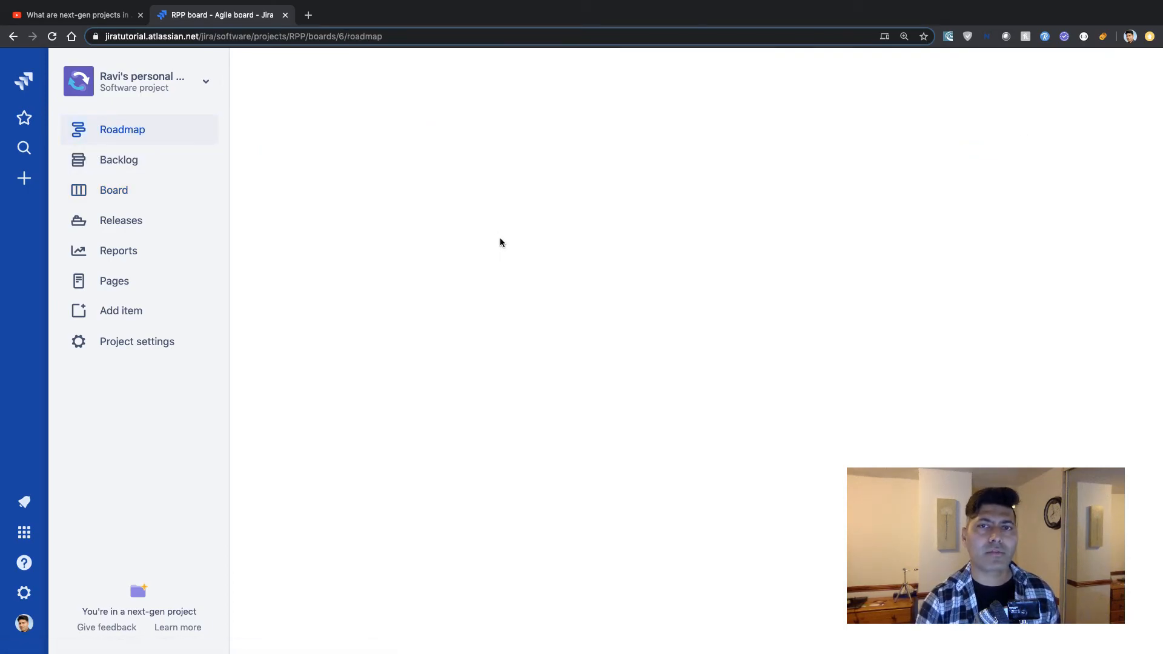